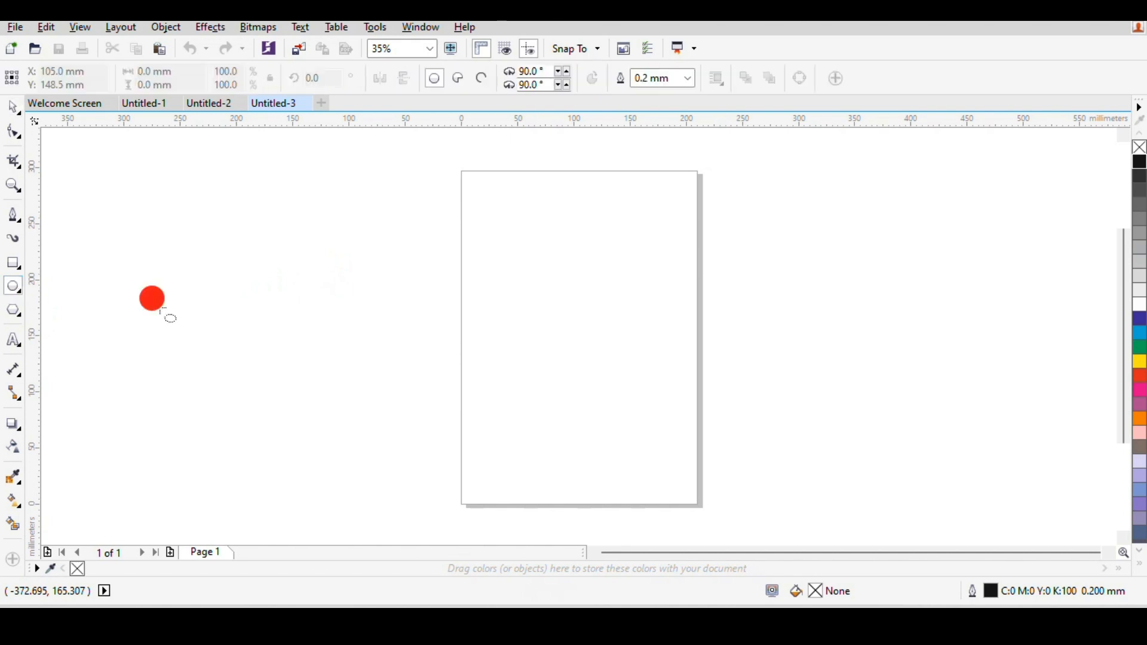
# Draw a circle about 226 mm wide centred on the page, with a black fill and no outline.
pyautogui.moveTo(472, 290); pyautogui.dragTo(599, 418)
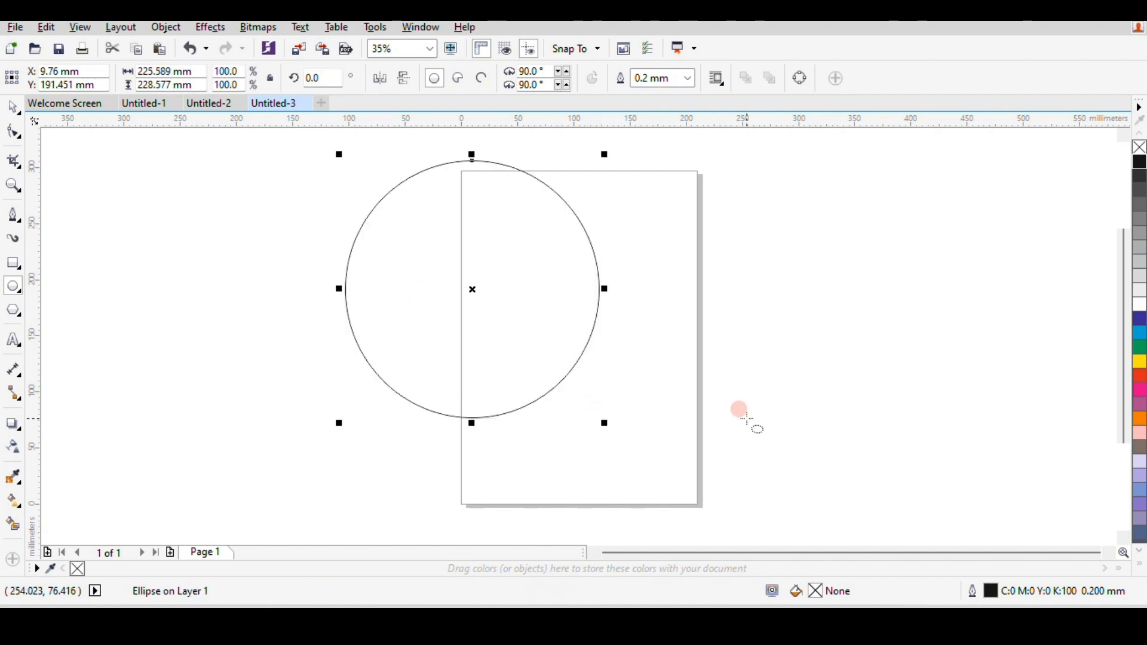
pyautogui.press('p')
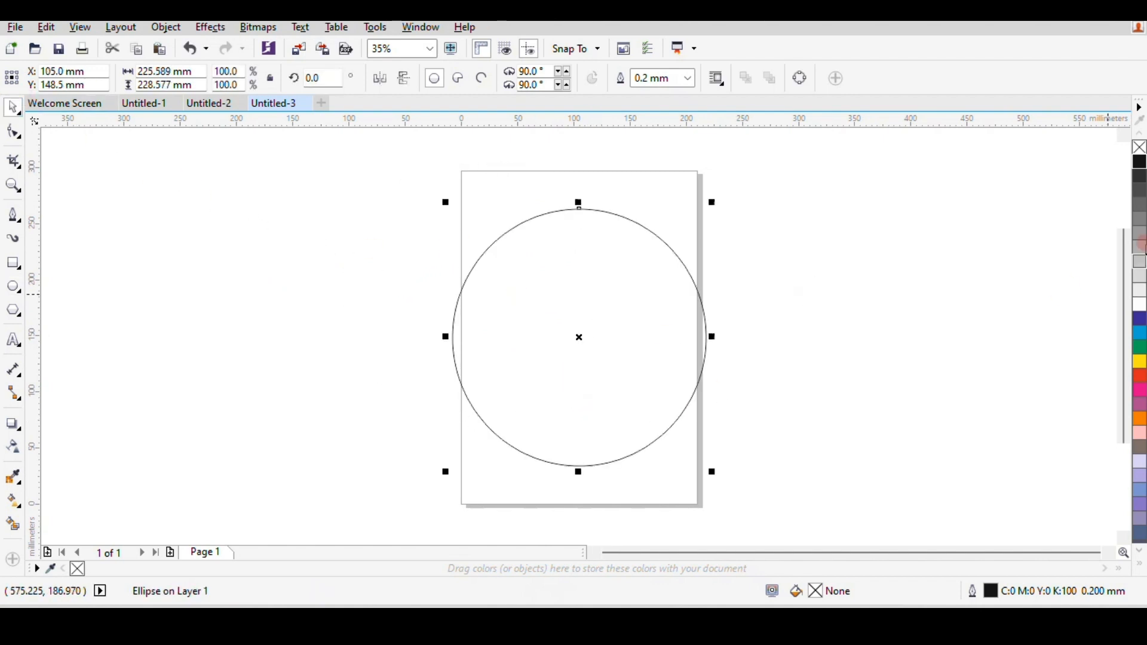
pyautogui.click(1139, 166)
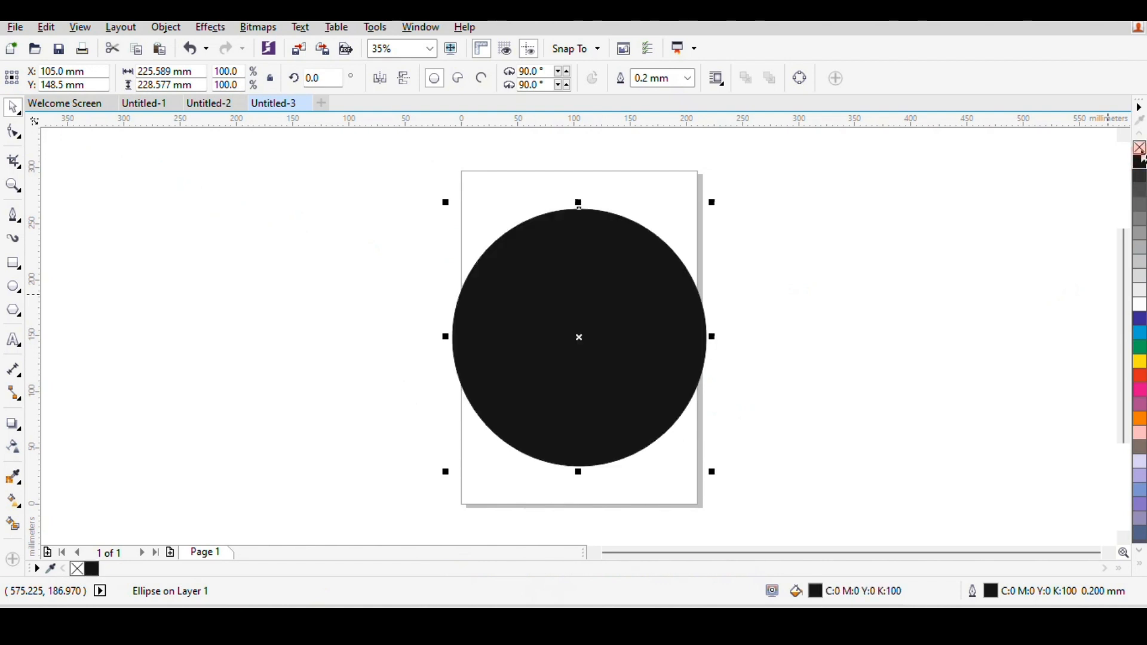
pyautogui.rightClick(1139, 149)
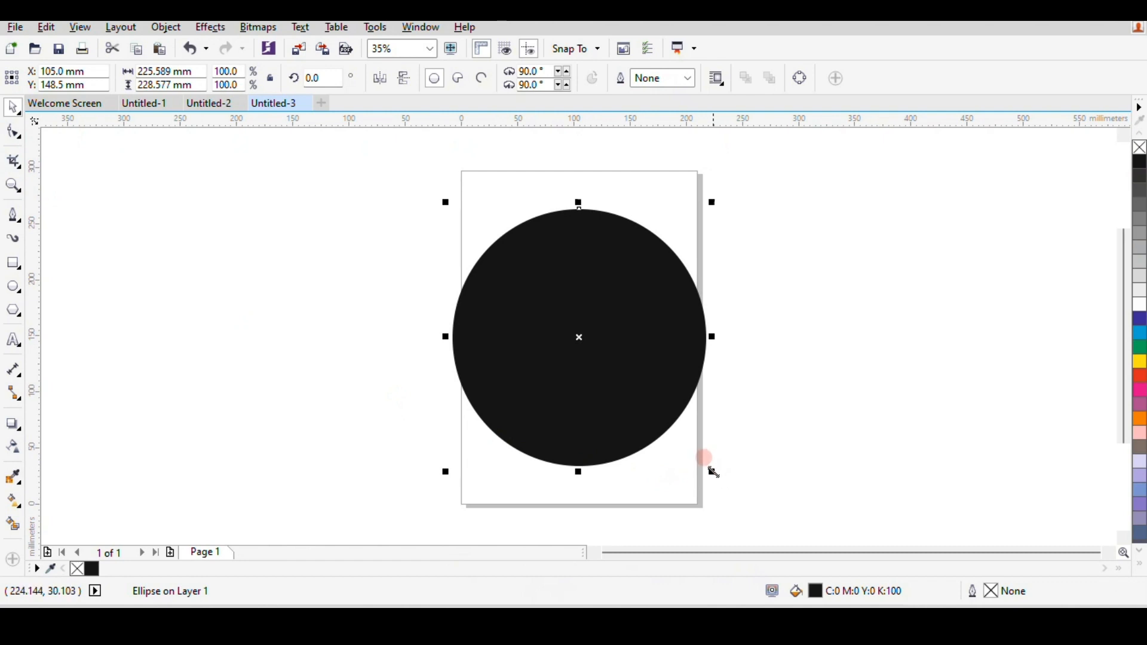
# Create a concentric copy of the circle about 181 mm wide and give it a white outline.
pyautogui.moveTo(715, 473); pyautogui.dragTo(702, 441)
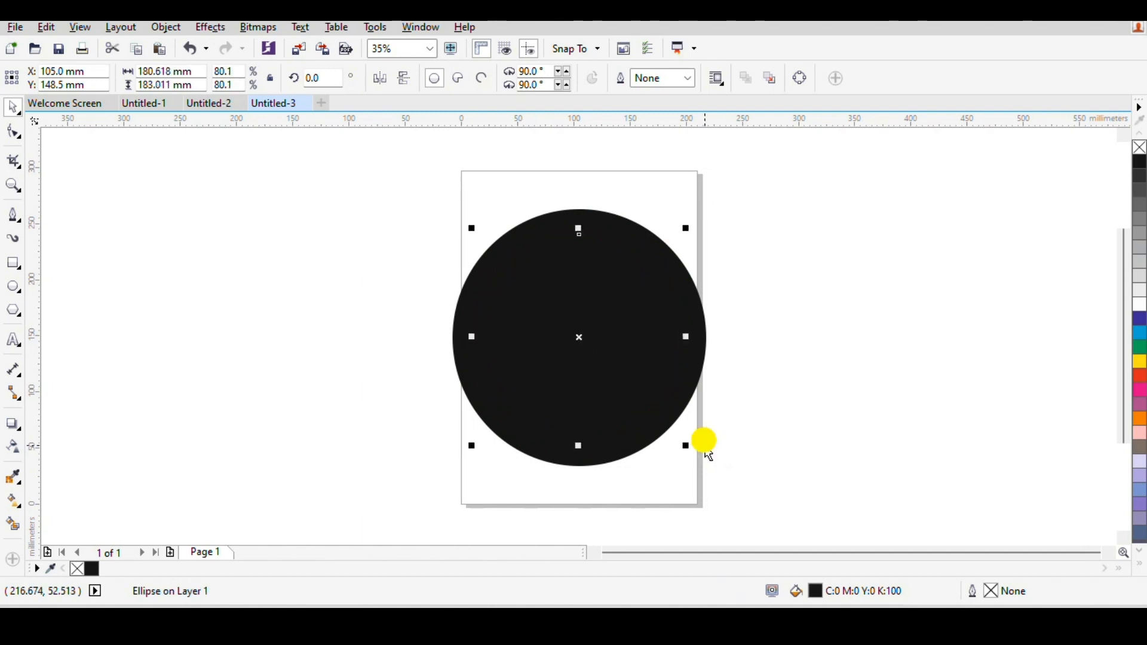
pyautogui.rightClick(1139, 306)
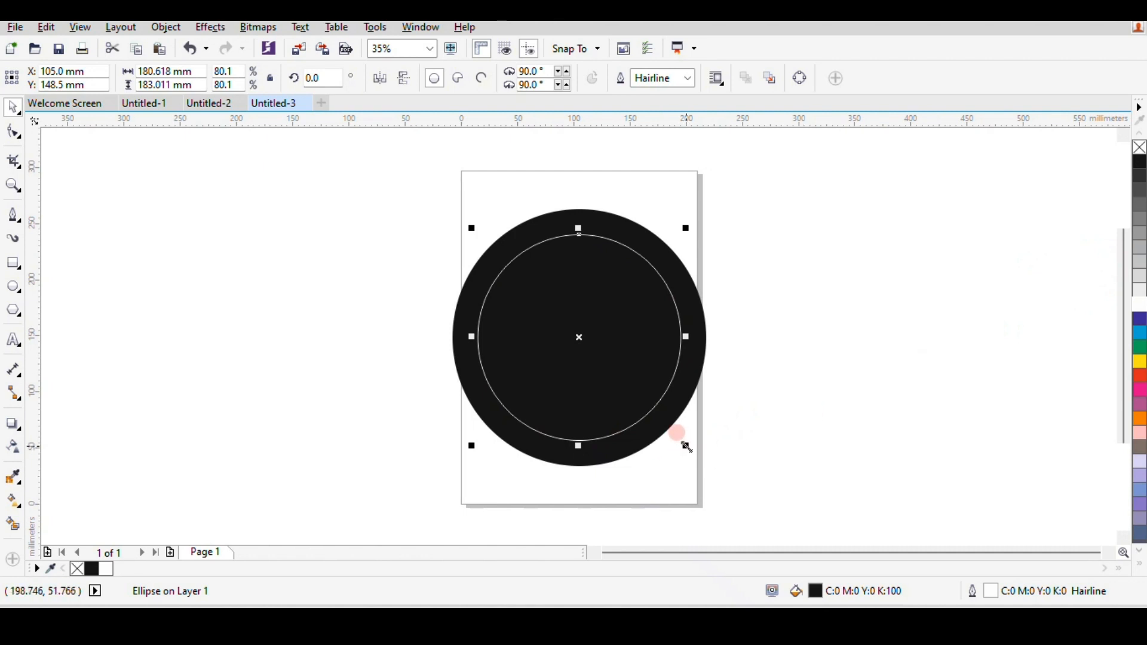
pyautogui.moveTo(685, 447); pyautogui.dragTo(662, 414)
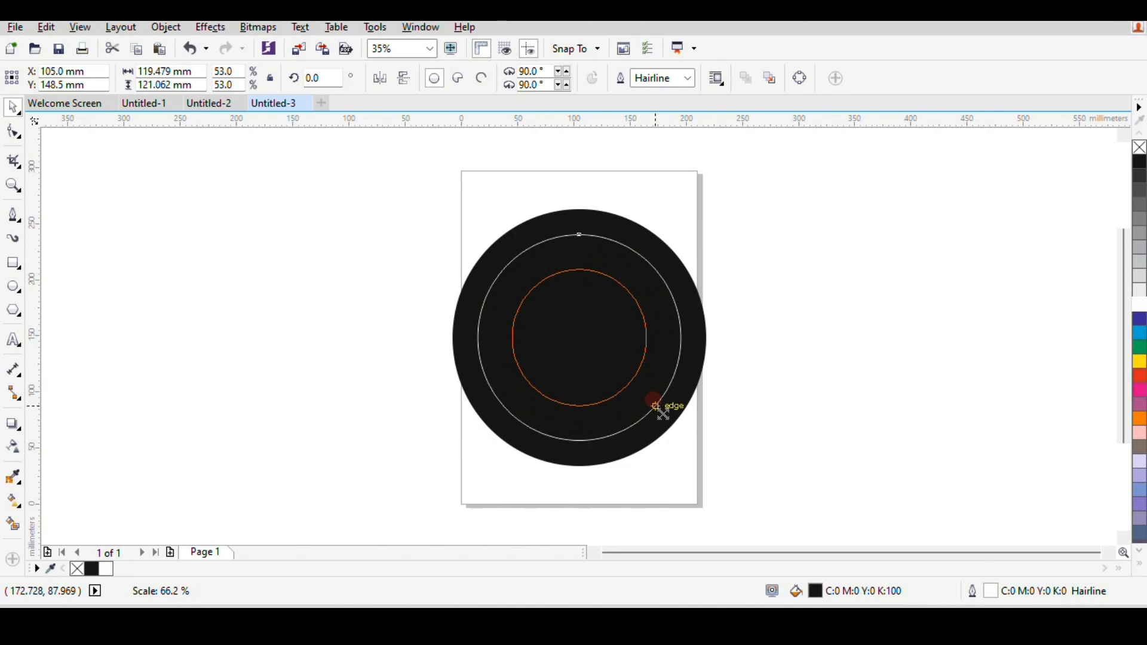
pyautogui.moveTo(663, 413); pyautogui.dragTo(662, 413)
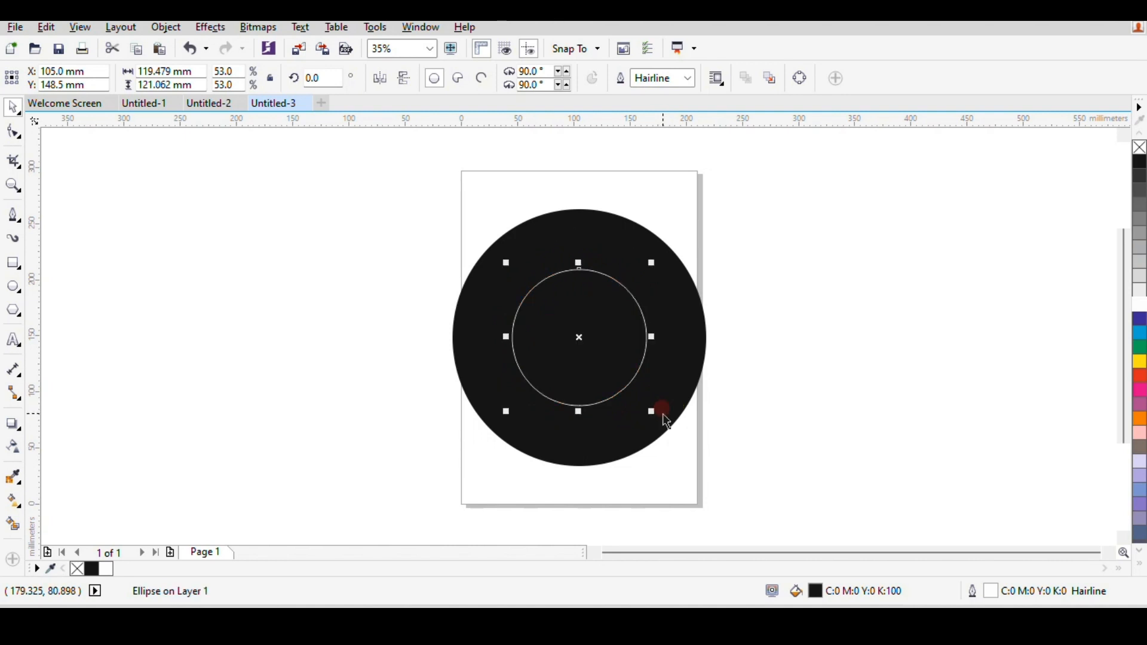
pyautogui.hotkey('ctrl', 'z')
# Enlarge the outer black circle about its centre to about 251 mm wide.
pyautogui.click(699, 401)
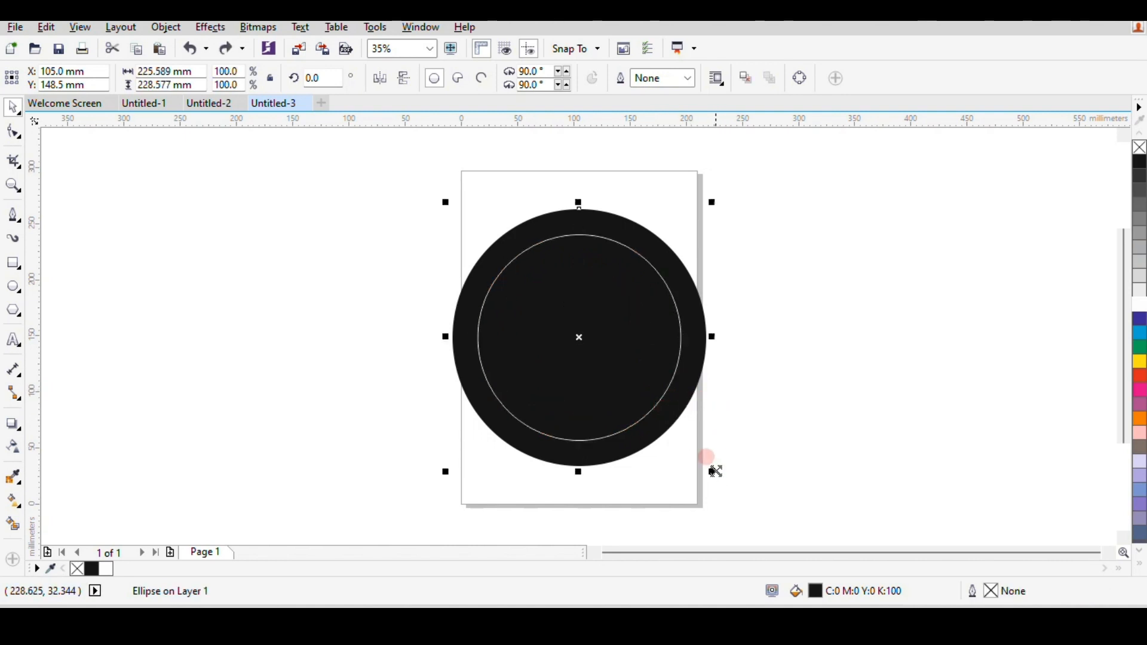
pyautogui.moveTo(714, 472); pyautogui.dragTo(725, 487)
pyautogui.click(788, 427)
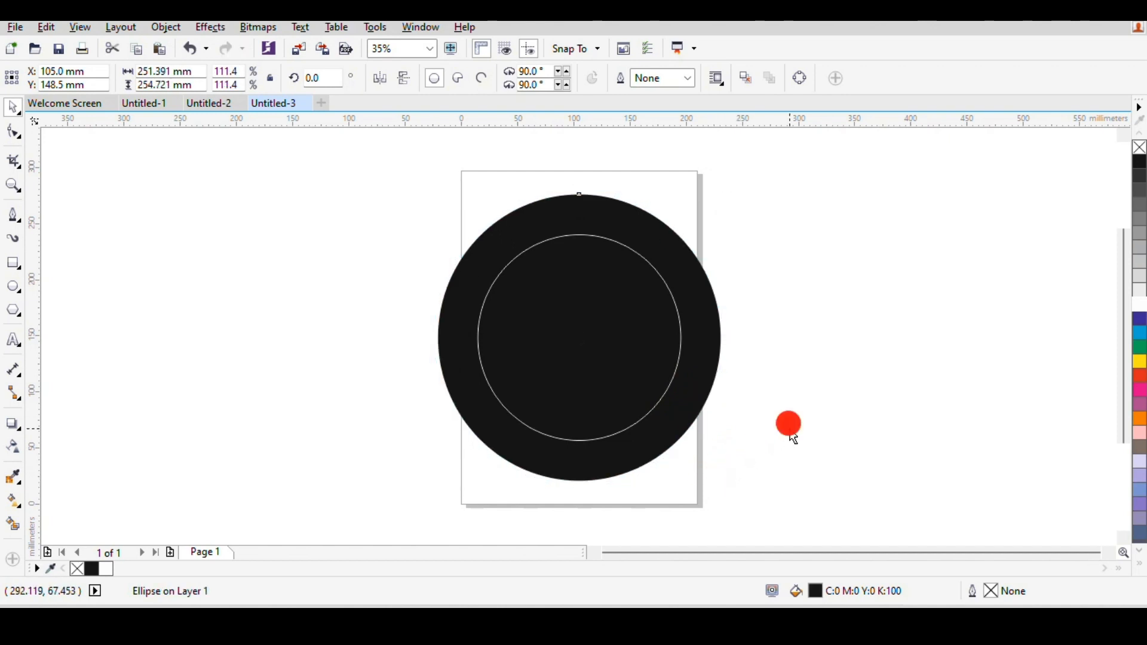
# Enlarge the white-outlined circle to about 187 mm wide and add a concentric copy about 120 mm wide inside it.
pyautogui.click(653, 418)
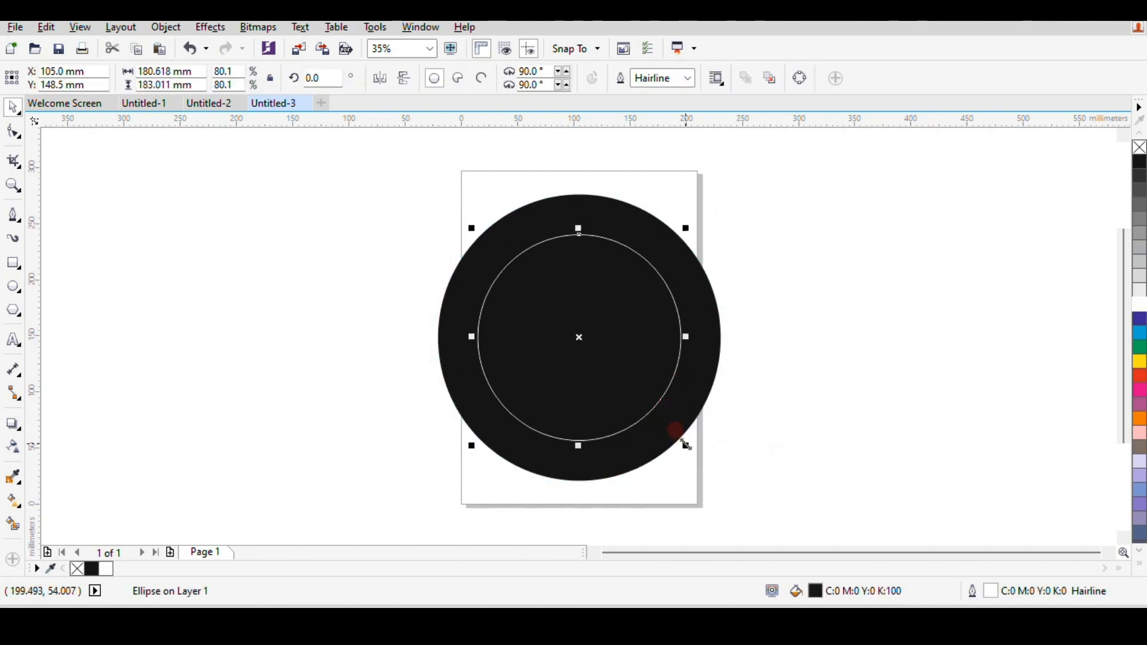
pyautogui.moveTo(687, 446); pyautogui.dragTo(648, 399)
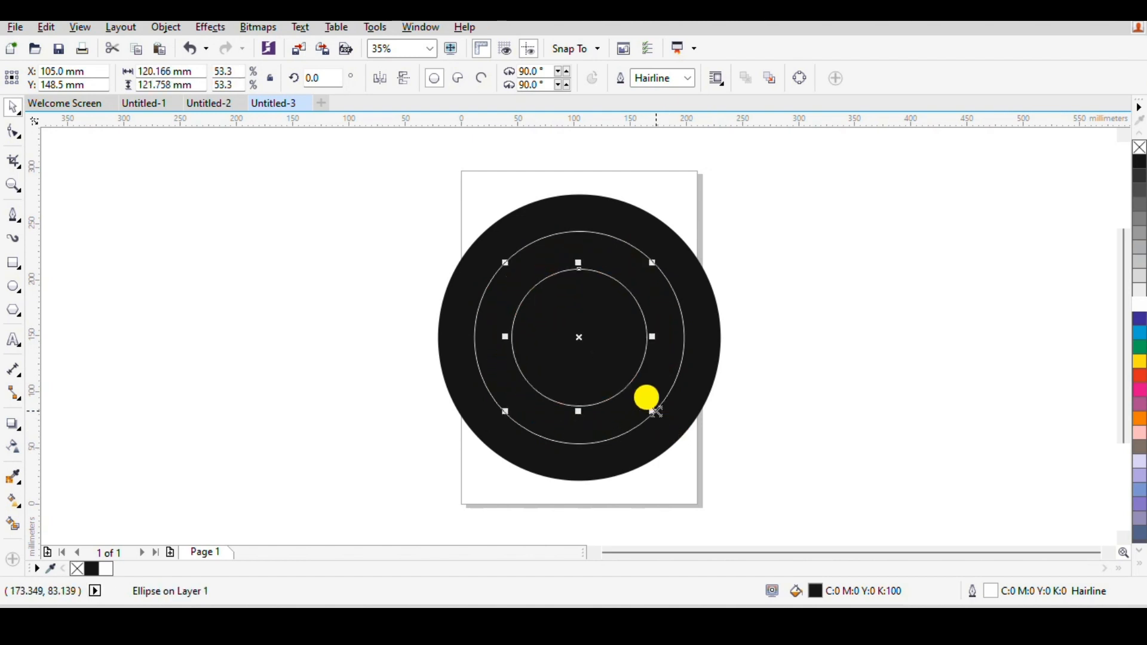
pyautogui.click(743, 379)
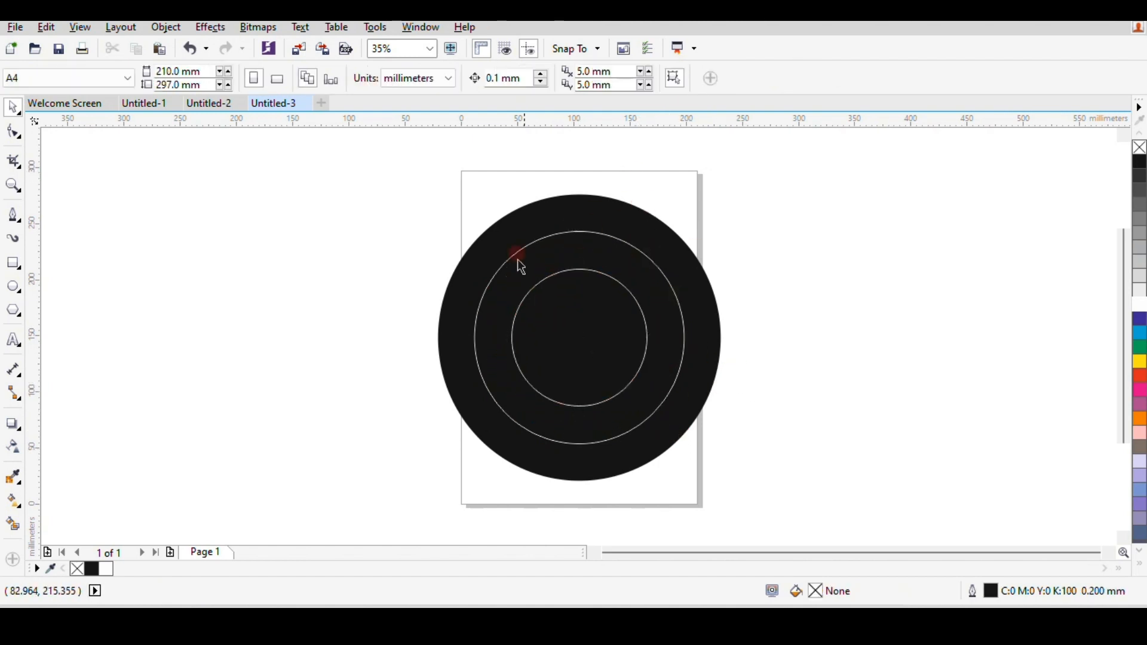
pyautogui.moveTo(350, 228); pyautogui.dragTo(561, 279)
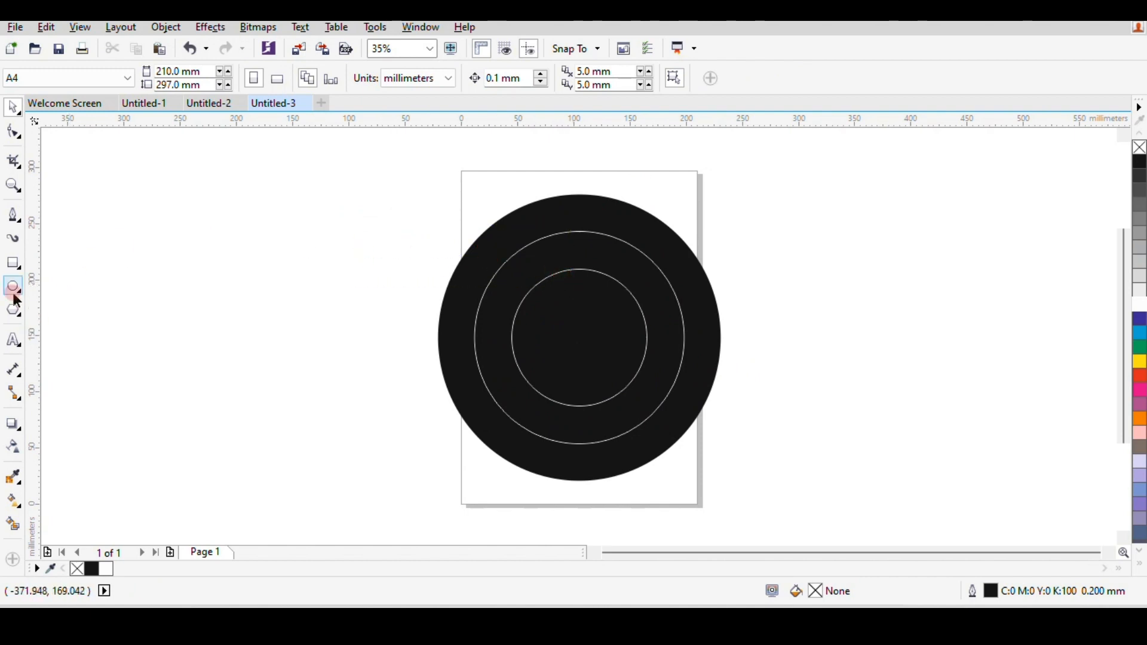
# Draw a rectangle about 33 by 173 mm, place it upright over the upper half of the circles and outline it in white.
pyautogui.click(12, 265)
pyautogui.moveTo(145, 251); pyautogui.dragTo(182, 446)
pyautogui.click(15, 130)
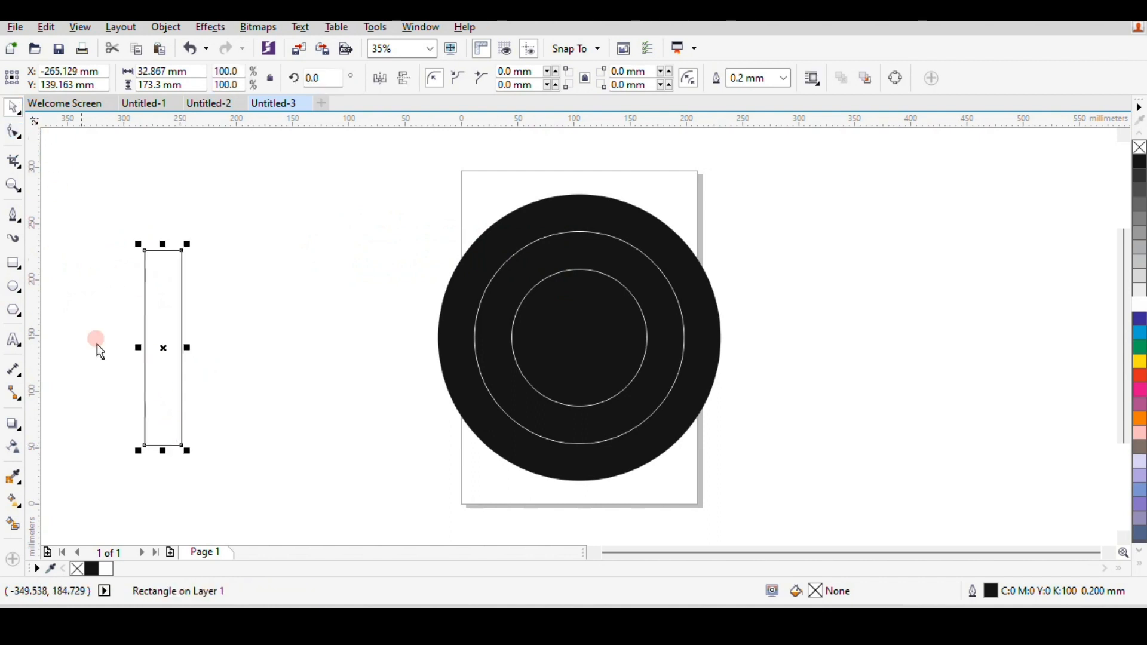
pyautogui.moveTo(153, 342); pyautogui.dragTo(578, 287)
pyautogui.rightClick(1139, 307)
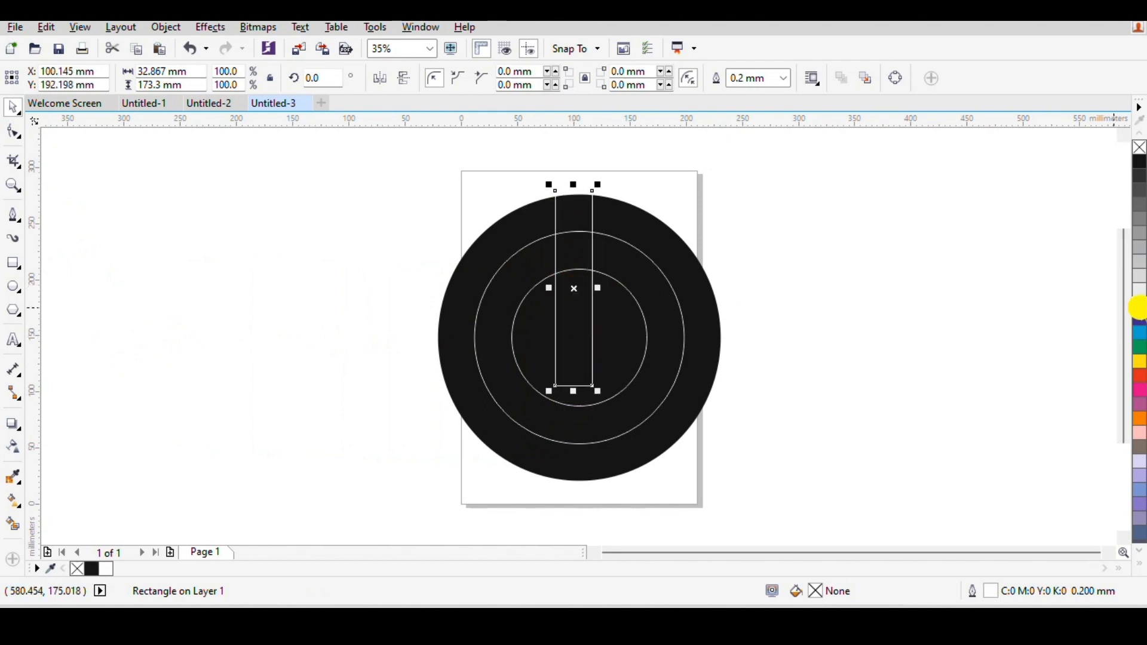
# Set the bar's rotation centre at the circles' centre and rotate the bar about 63 degrees clockwise.
pyautogui.click(569, 278)
pyautogui.moveTo(573, 288); pyautogui.dragTo(577, 330)
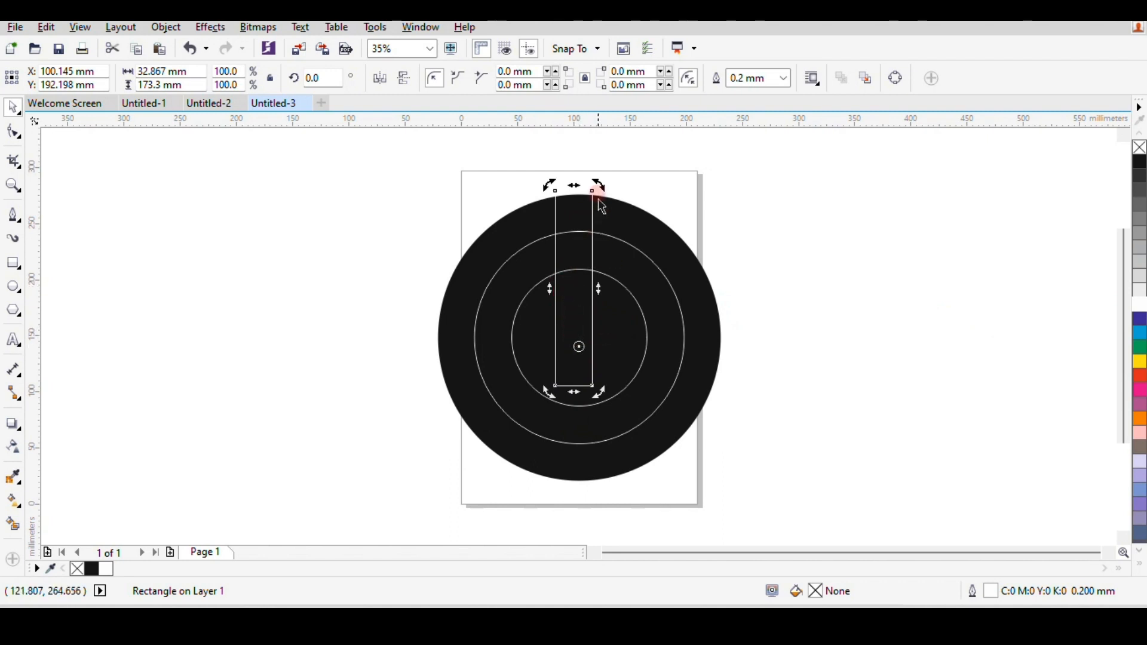
pyautogui.moveTo(601, 184); pyautogui.dragTo(680, 303)
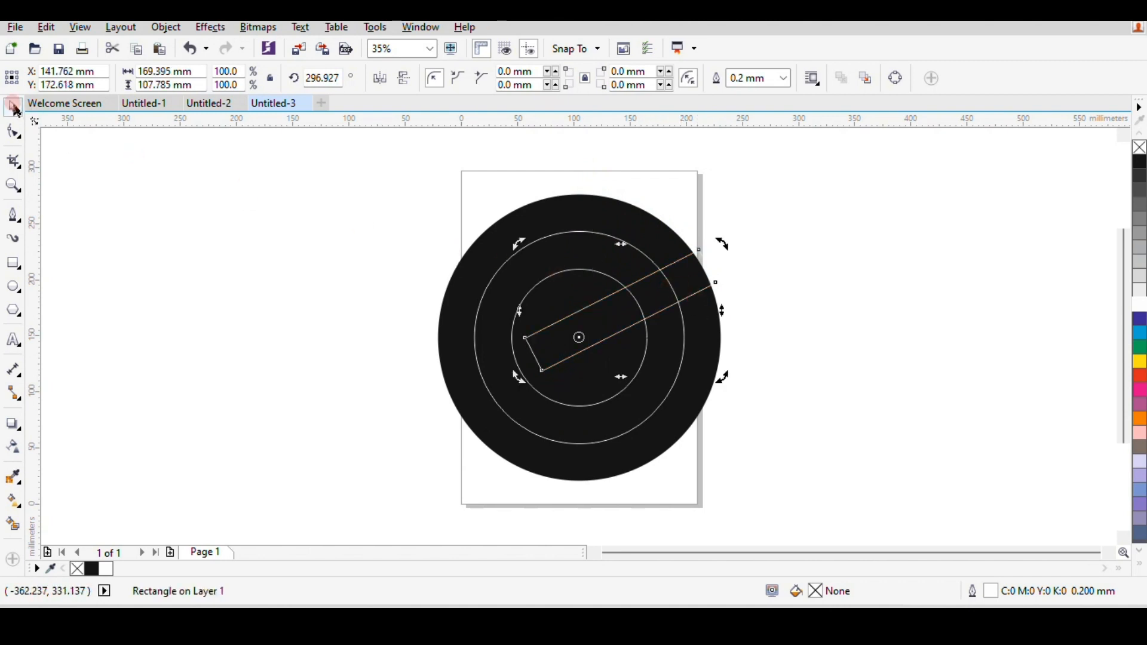
# Simplify the two white-outlined circles together with the slanted bar to cut the bar's shape out of them.
pyautogui.click(226, 257)
pyautogui.moveTo(350, 200); pyautogui.dragTo(884, 456)
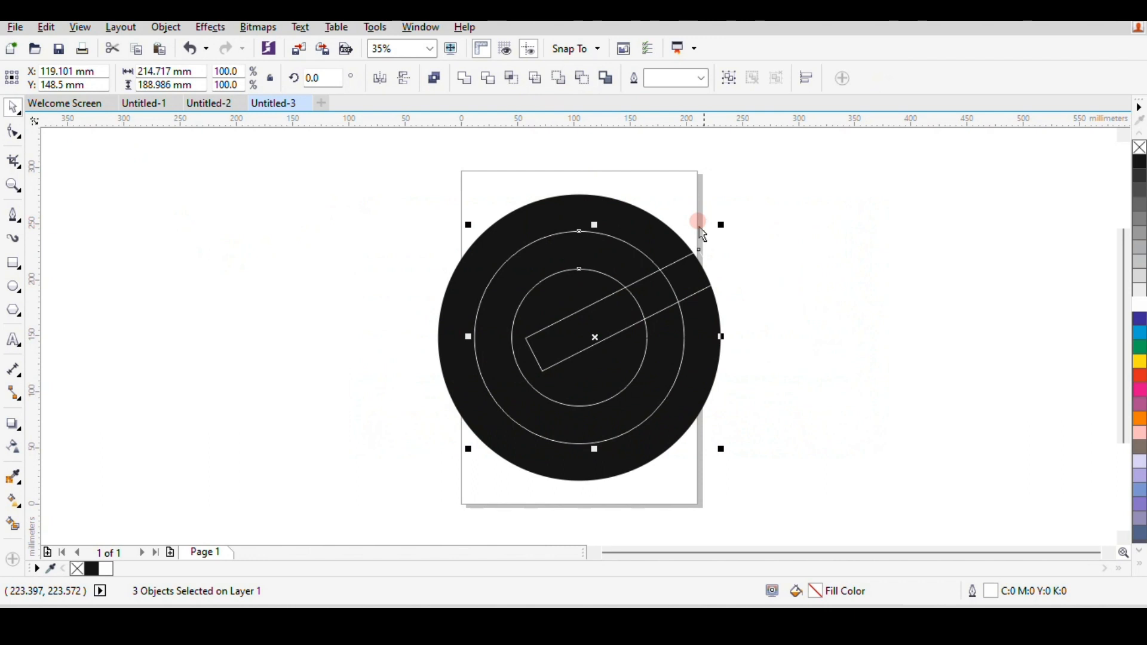
pyautogui.click(540, 86)
pyautogui.click(589, 269)
# Rotate a copy of the bar around the circles' centre to the upper left, at about 66 degrees.
pyautogui.click(579, 313)
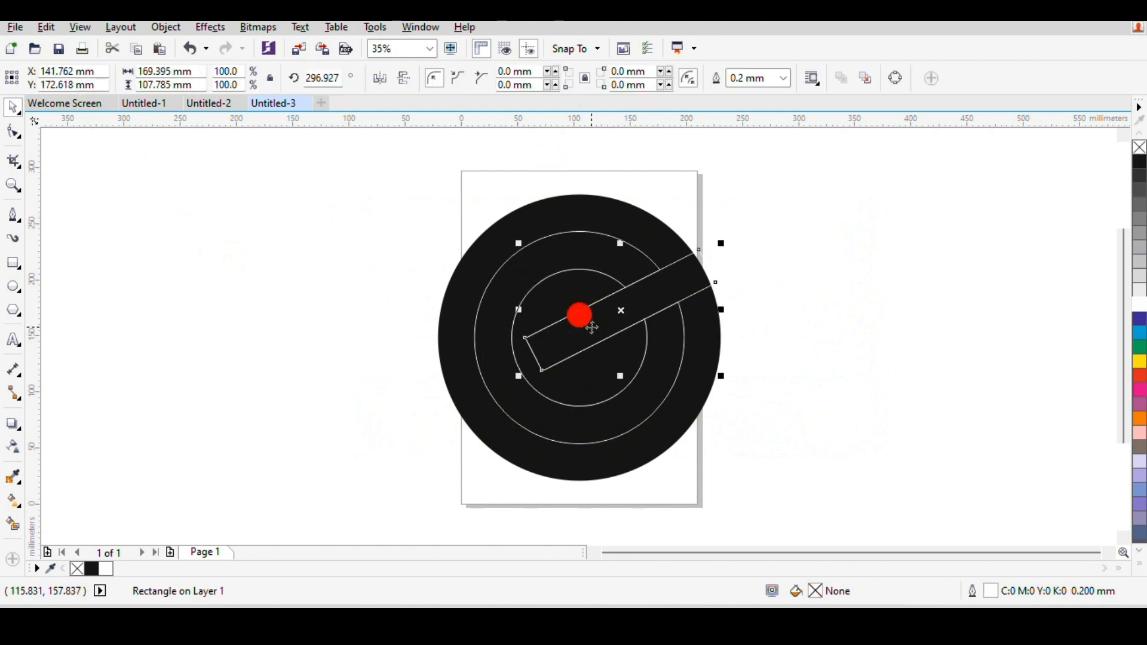
pyautogui.click(609, 302)
pyautogui.click(621, 311)
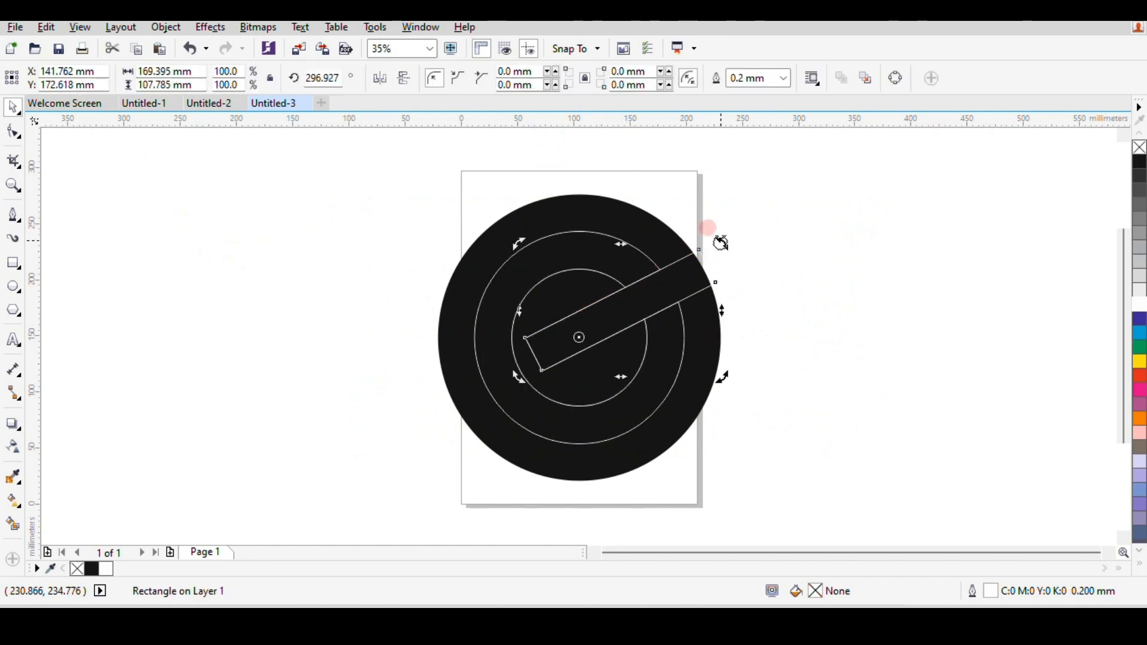
pyautogui.moveTo(721, 243); pyautogui.dragTo(386, 268)
# Delete the original upper-right bar and the remaining inner disc, leaving only the open ring and the copied bar.
pyautogui.click(690, 258)
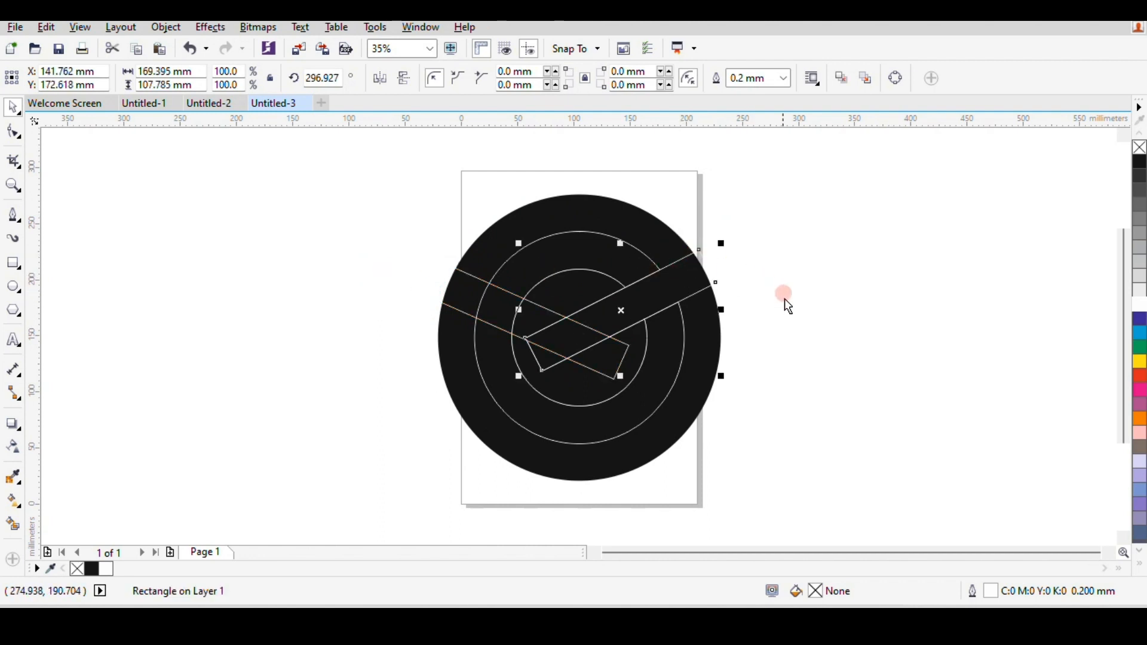
pyautogui.press('Delete')
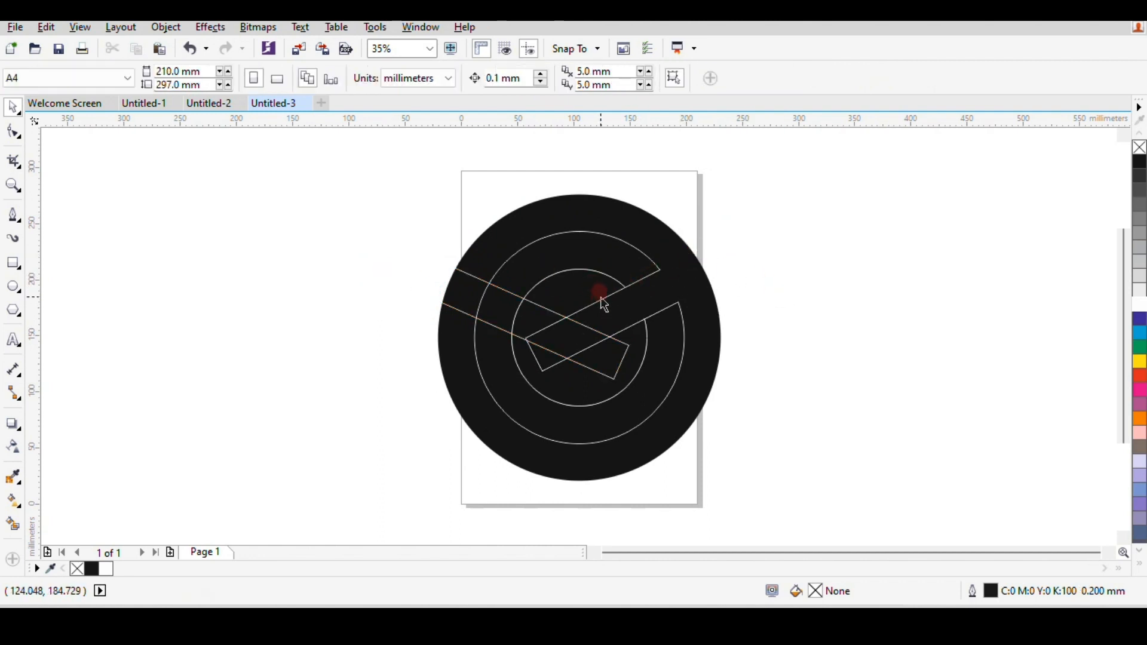
pyautogui.click(603, 304)
pyautogui.click(722, 327)
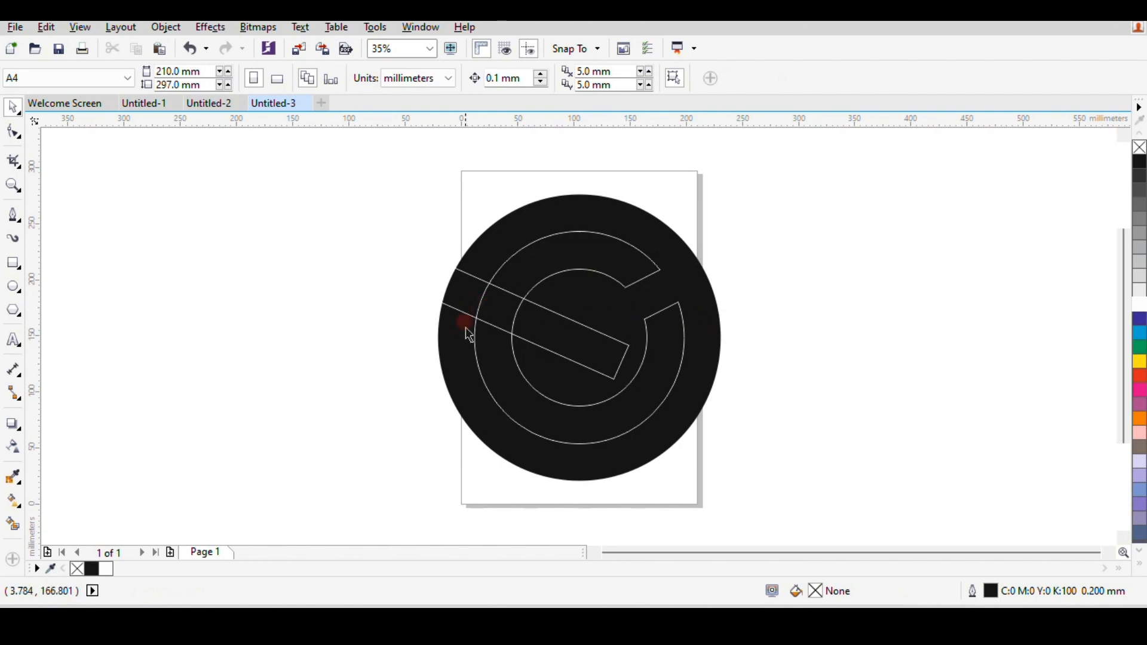
# Simplify the ring together with the upper-left bar to cut a second gap in the ring.
pyautogui.moveTo(344, 223); pyautogui.dragTo(766, 451)
pyautogui.click(536, 78)
pyautogui.click(592, 295)
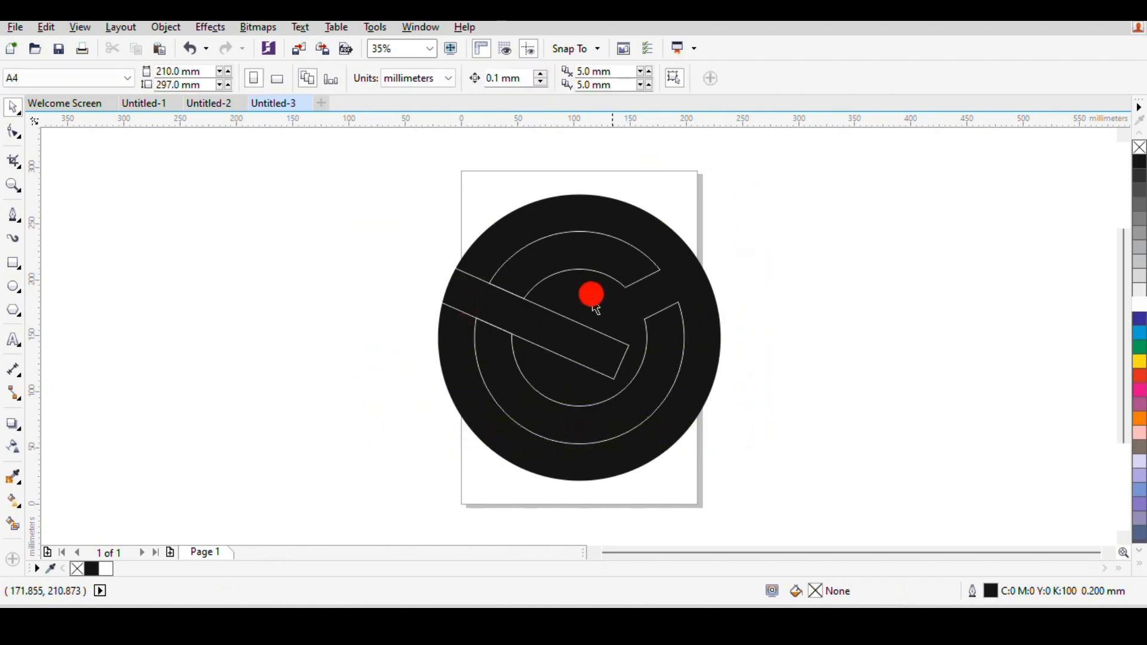
pyautogui.click(553, 318)
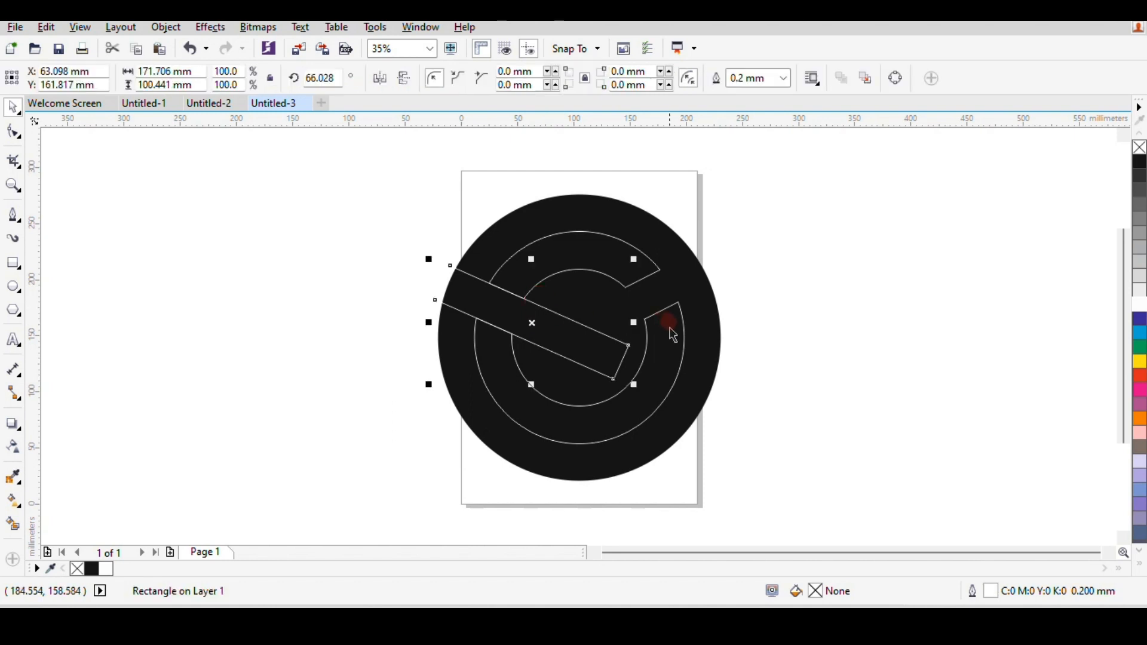
pyautogui.press('Delete')
pyautogui.click(759, 306)
pyautogui.click(594, 331)
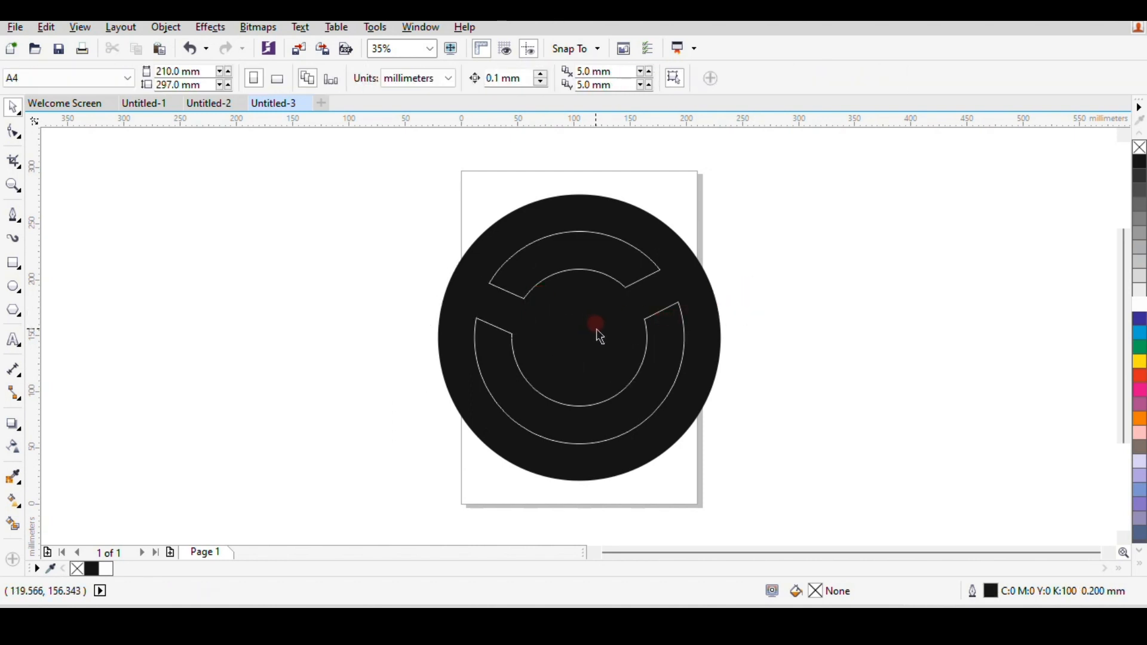
# Rotate a copy of the upper-left bar to about 181 degrees so it points straight down, and delete the upper-left bar.
pyautogui.click(478, 289)
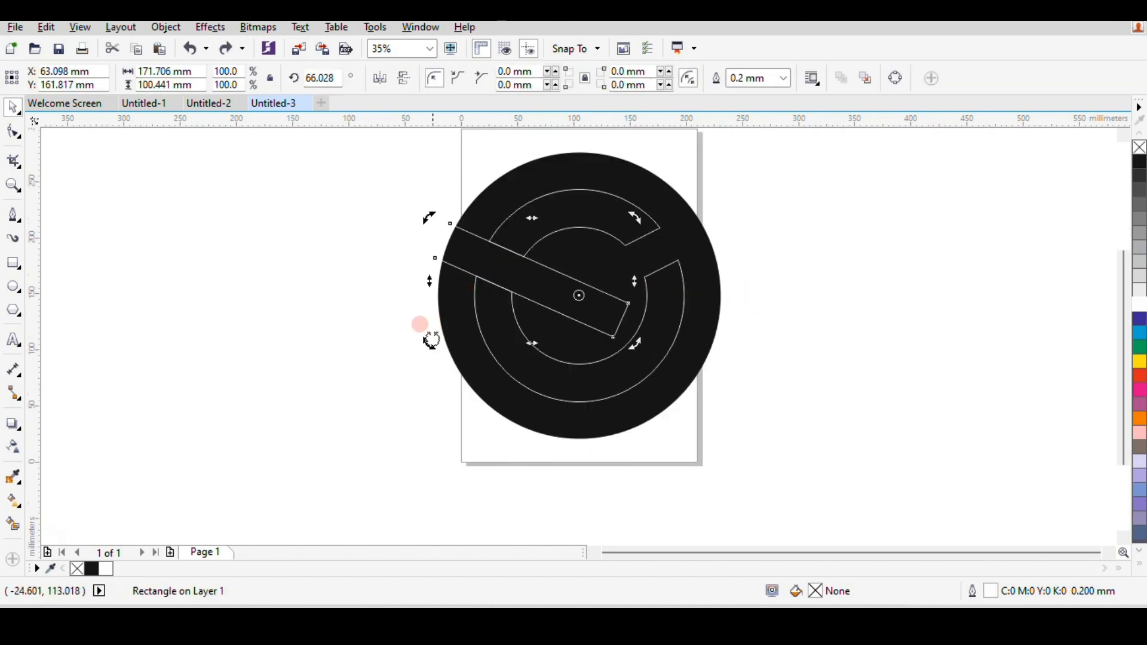
pyautogui.moveTo(425, 336)
pyautogui.mouseDown()
pyautogui.moveTo(605, 498)
pyautogui.moveTo(699, 490)
pyautogui.moveTo(737, 468)
pyautogui.mouseUp()
pyautogui.click(508, 266)
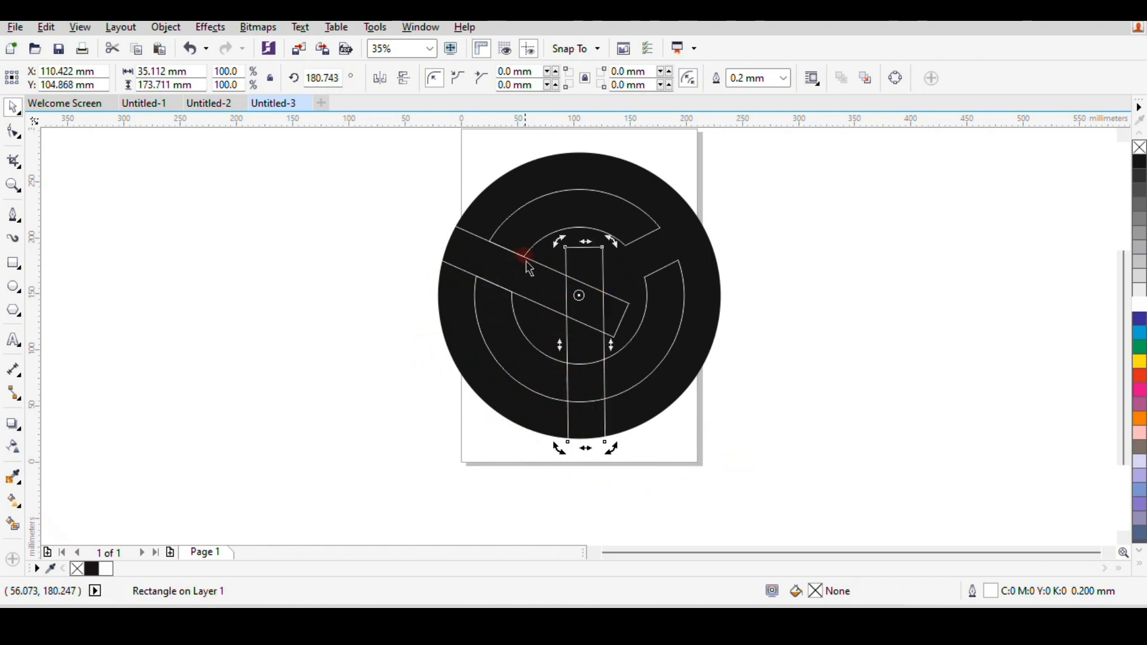
pyautogui.click(696, 333)
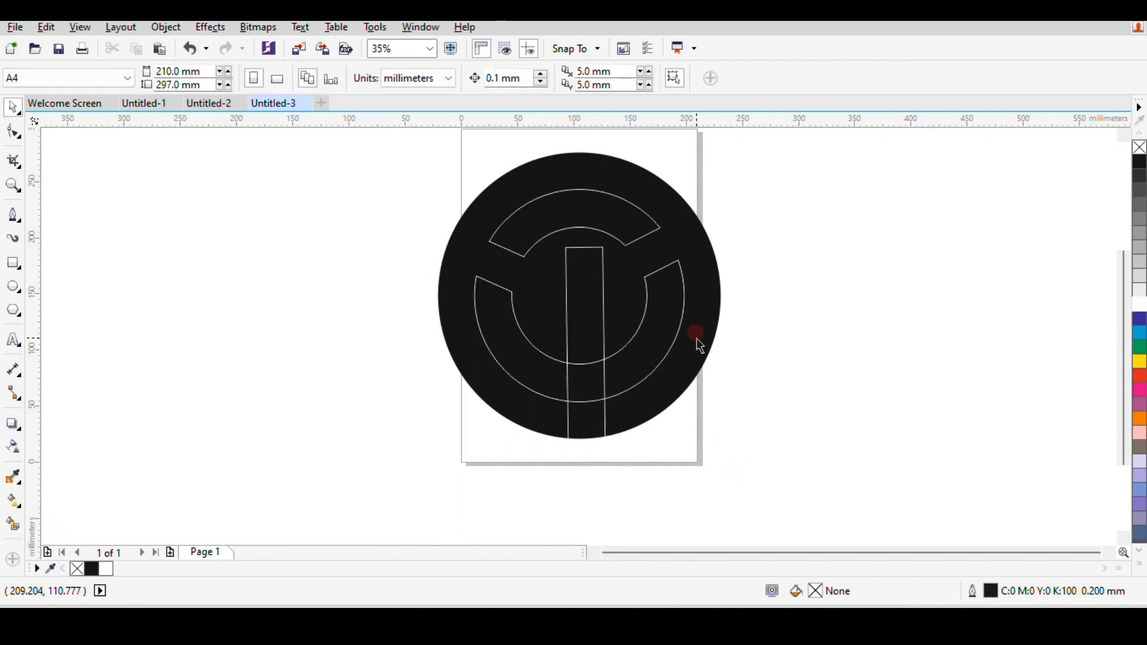
pyautogui.moveTo(410, 160)
pyautogui.mouseDown()
pyautogui.moveTo(709, 376)
pyautogui.moveTo(736, 412)
pyautogui.mouseUp()
pyautogui.click(582, 217)
pyautogui.click(653, 261)
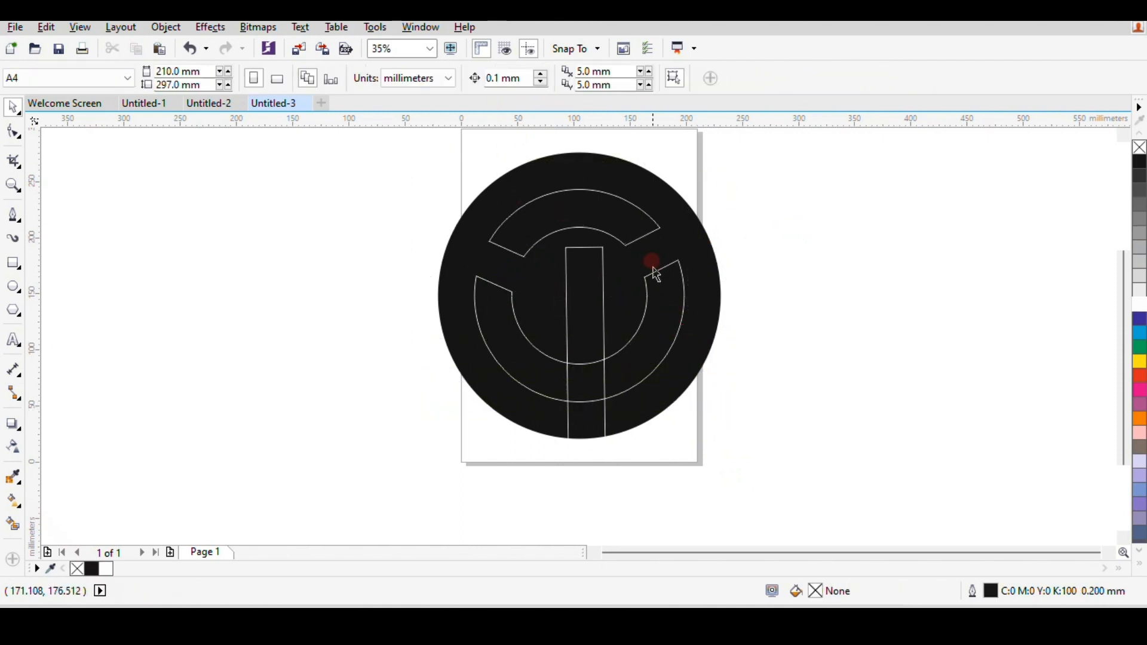
pyautogui.click(641, 262)
pyautogui.click(781, 239)
# Simplify the lower ring segment with the vertical bar to cut a third gap, and delete the bar.
pyautogui.click(580, 257)
pyautogui.click(669, 256)
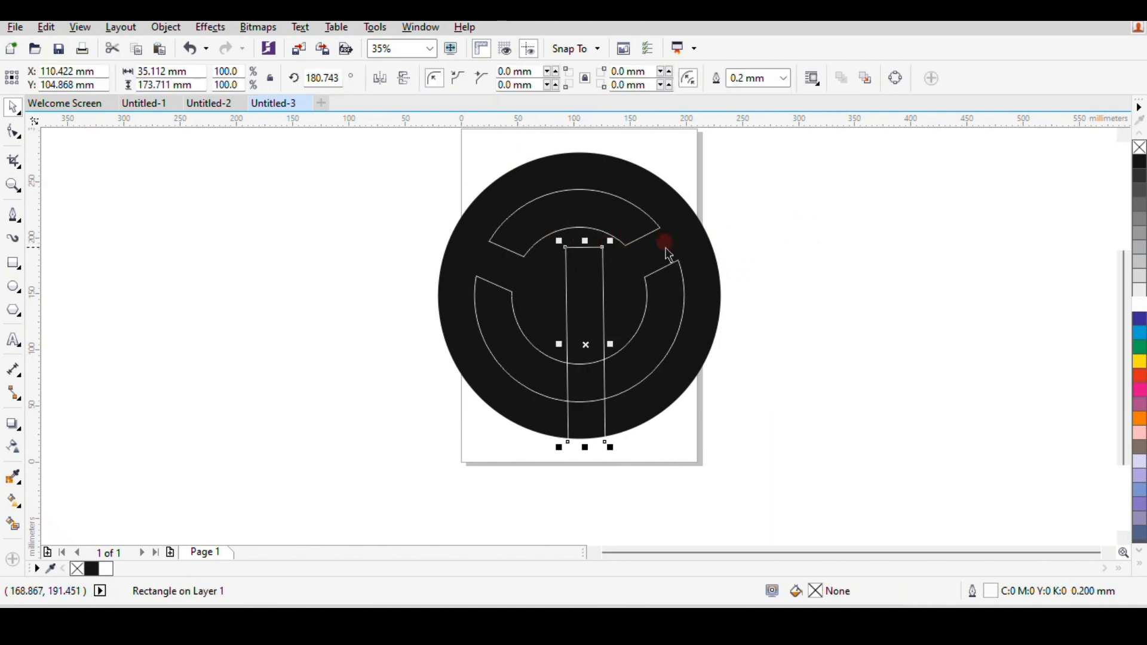
pyautogui.keyDown('shift'); pyautogui.click(652, 348); pyautogui.keyUp('shift')
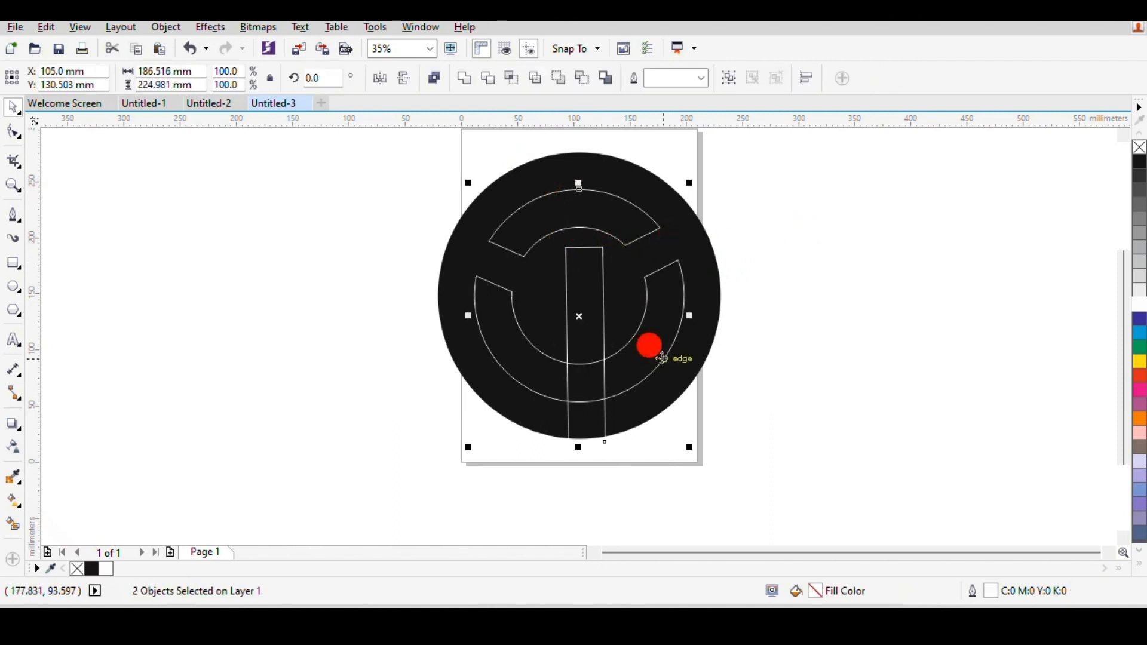
pyautogui.click(524, 80)
pyautogui.click(638, 256)
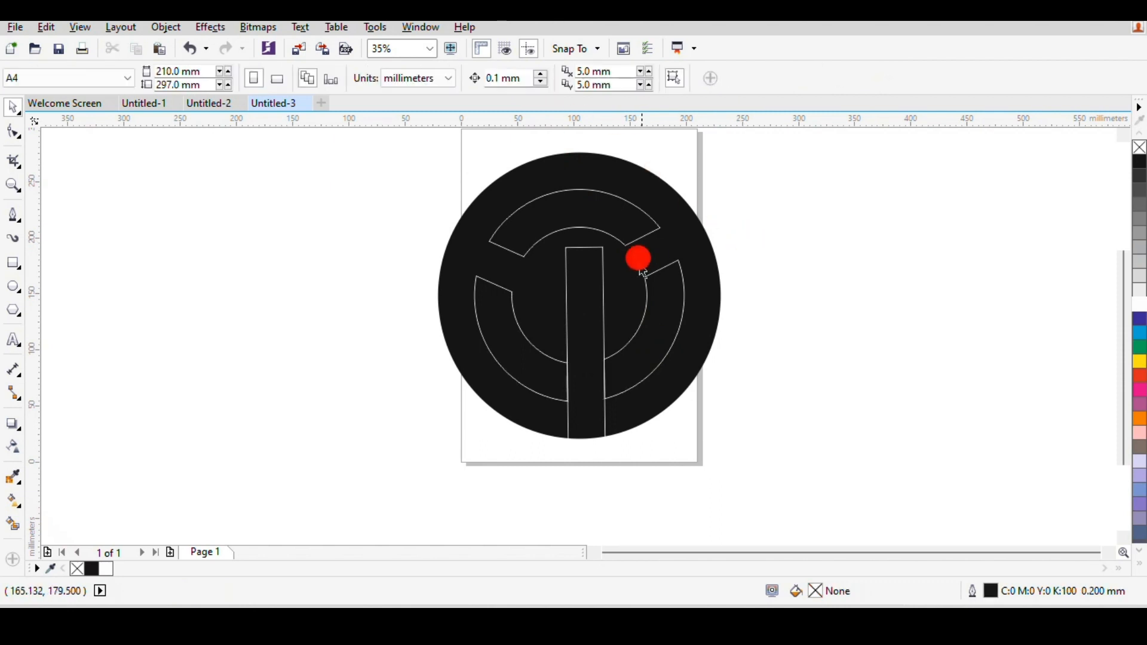
pyautogui.click(605, 281)
pyautogui.press('Delete')
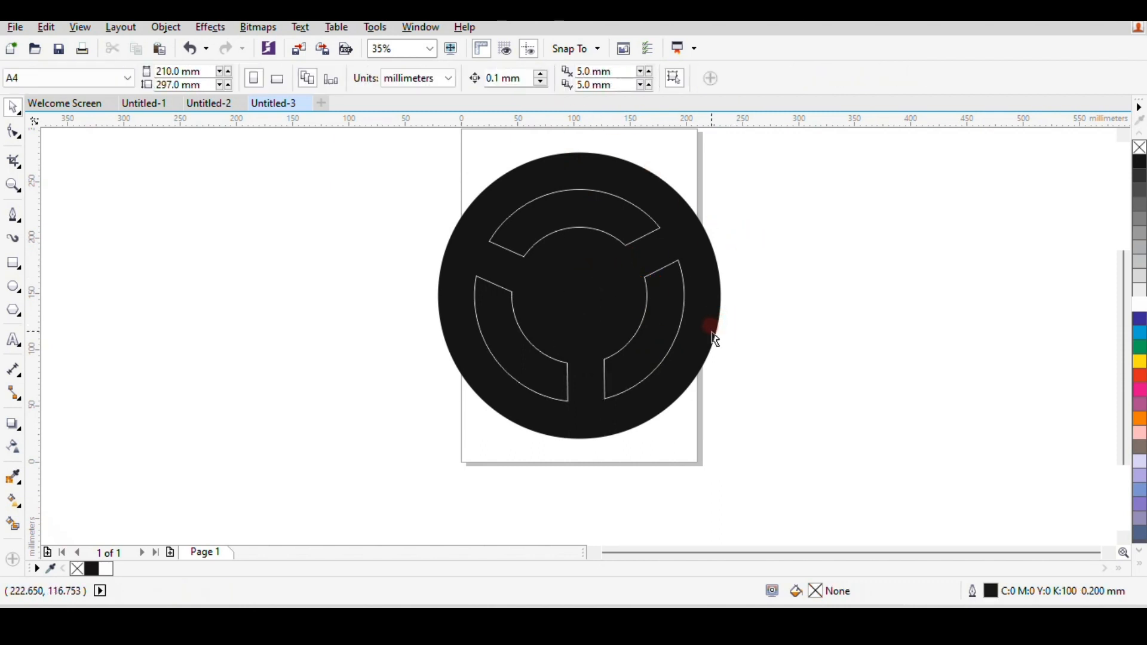
# Draw a circle about 49 mm wide on the empty area to the left of the black disc.
pyautogui.click(471, 186)
pyautogui.click(13, 287)
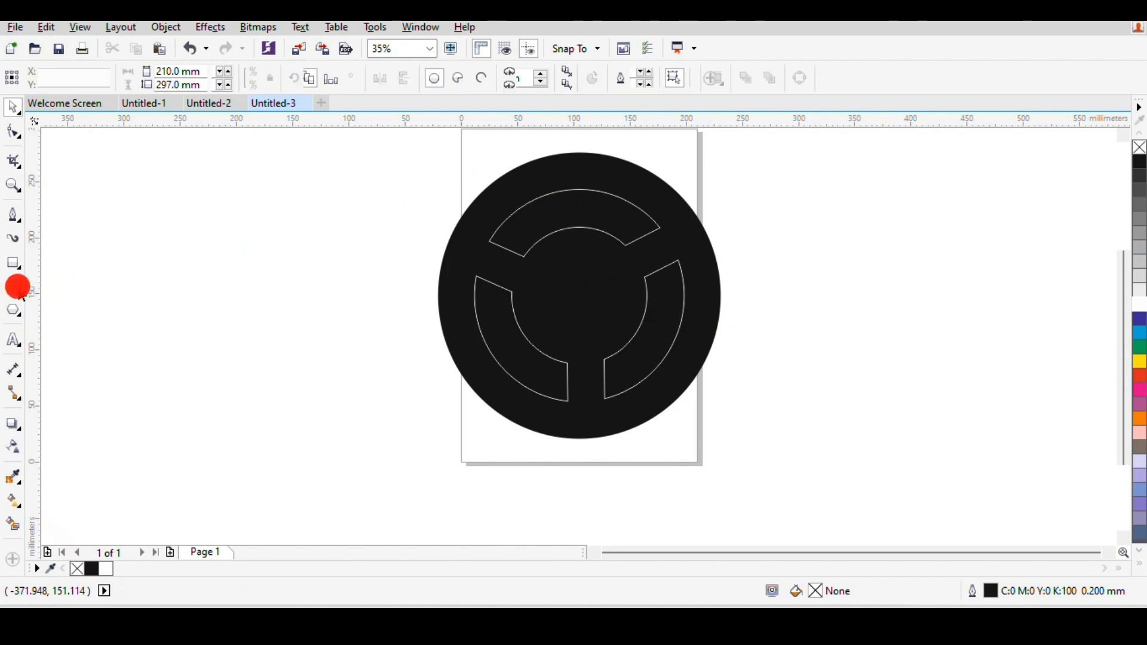
pyautogui.moveTo(164, 278); pyautogui.dragTo(220, 334)
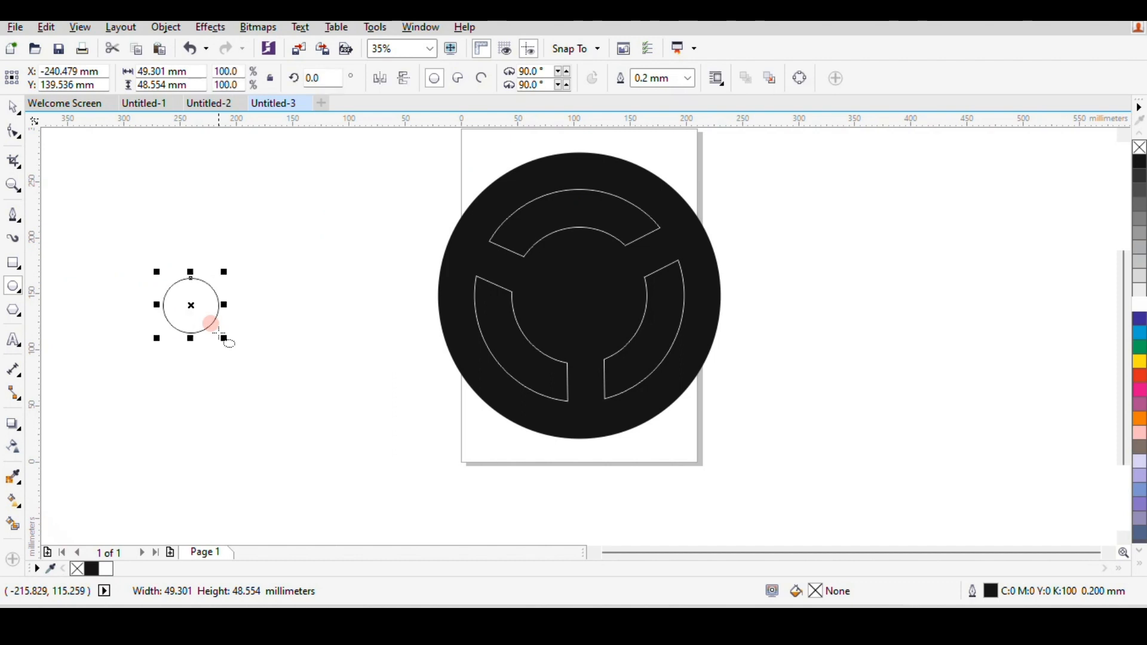
pyautogui.click(13, 107)
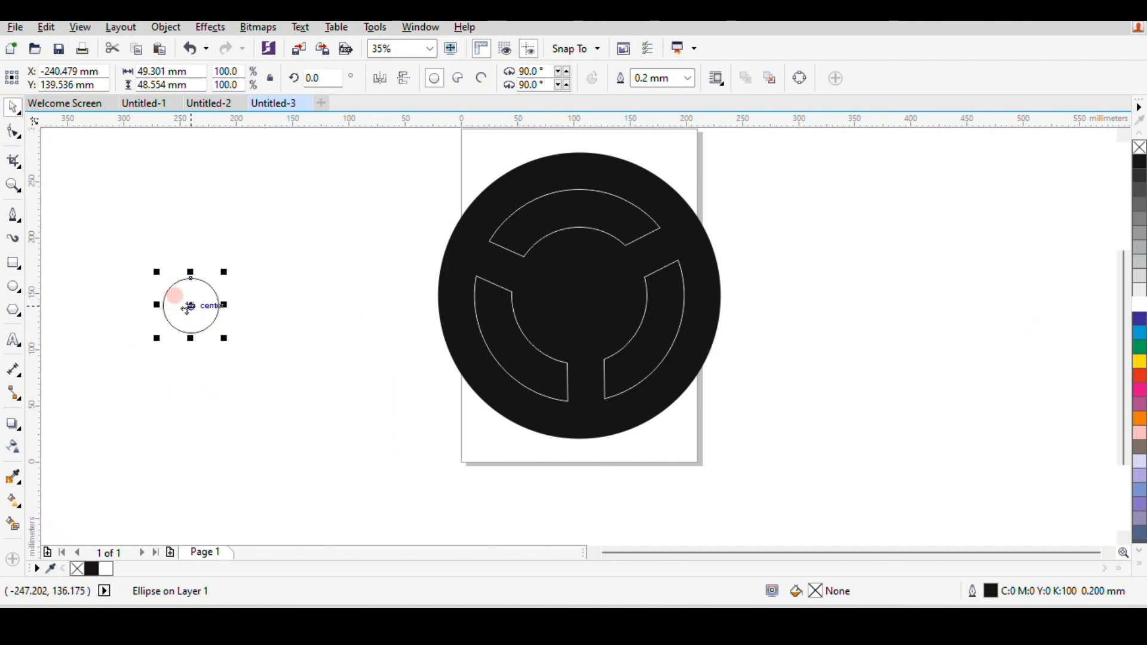
# Move the small circle onto the disc's top edge so it overlaps the upper ring segment, and fill it white.
pyautogui.moveTo(212, 285); pyautogui.dragTo(573, 174)
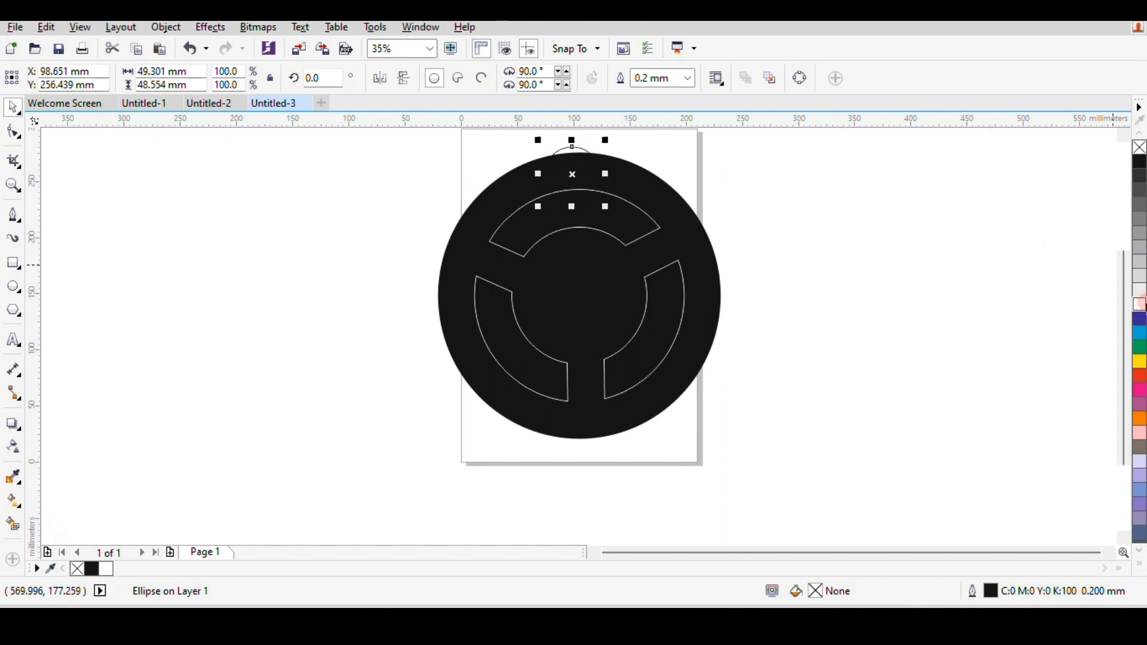
pyautogui.click(1138, 306)
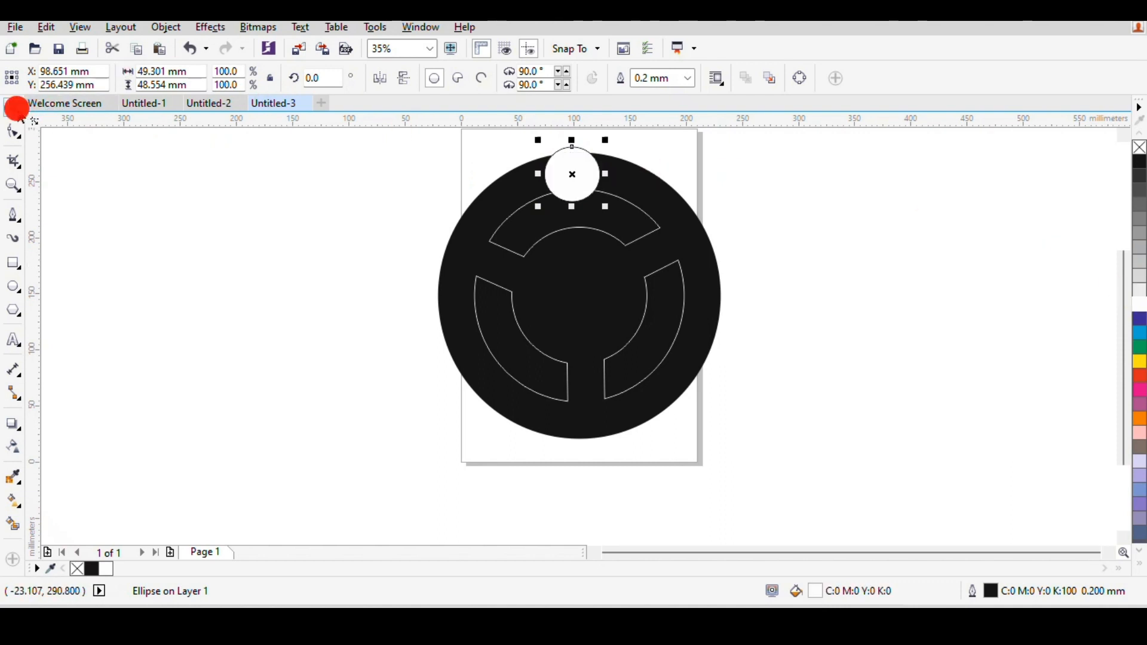
pyautogui.click(417, 198)
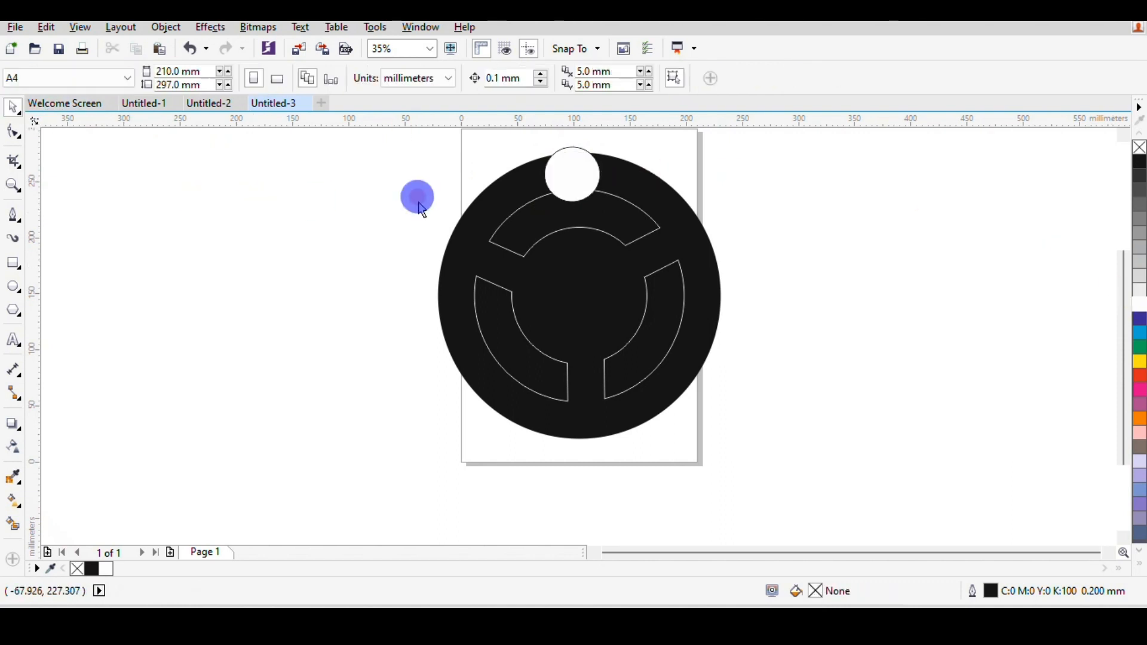
# Break the ring curve apart into separate segments.
pyautogui.click(617, 297)
pyautogui.rightClick(628, 309)
pyautogui.click(944, 232)
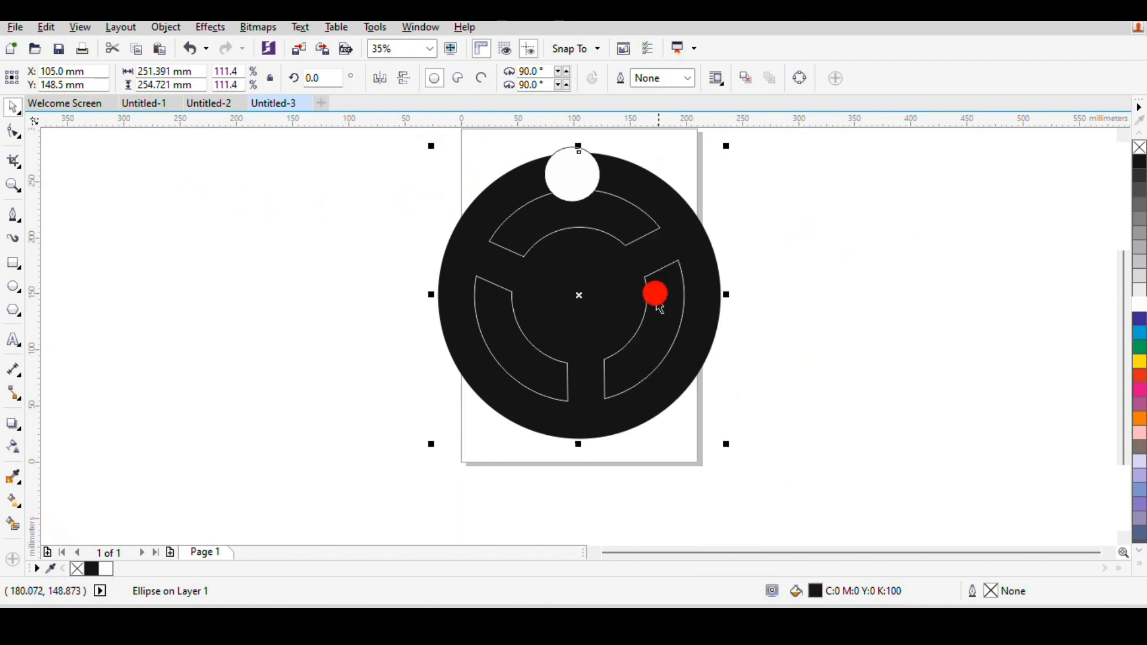
pyautogui.click(817, 301)
pyautogui.click(672, 303)
pyautogui.rightClick(661, 291)
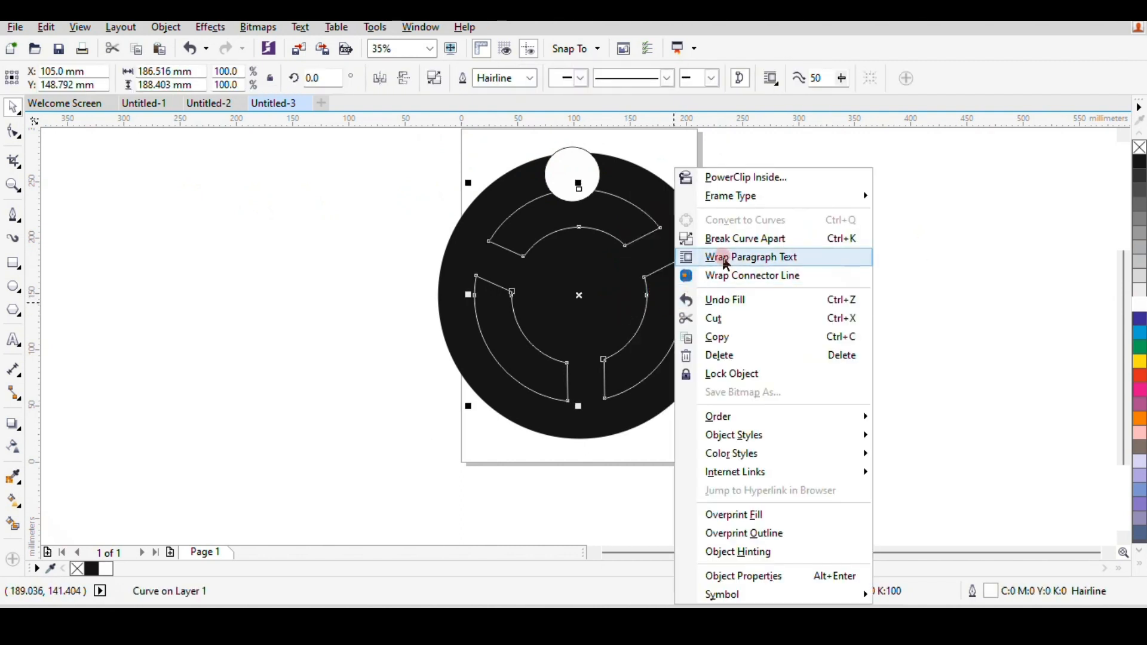
pyautogui.click(728, 240)
pyautogui.click(770, 249)
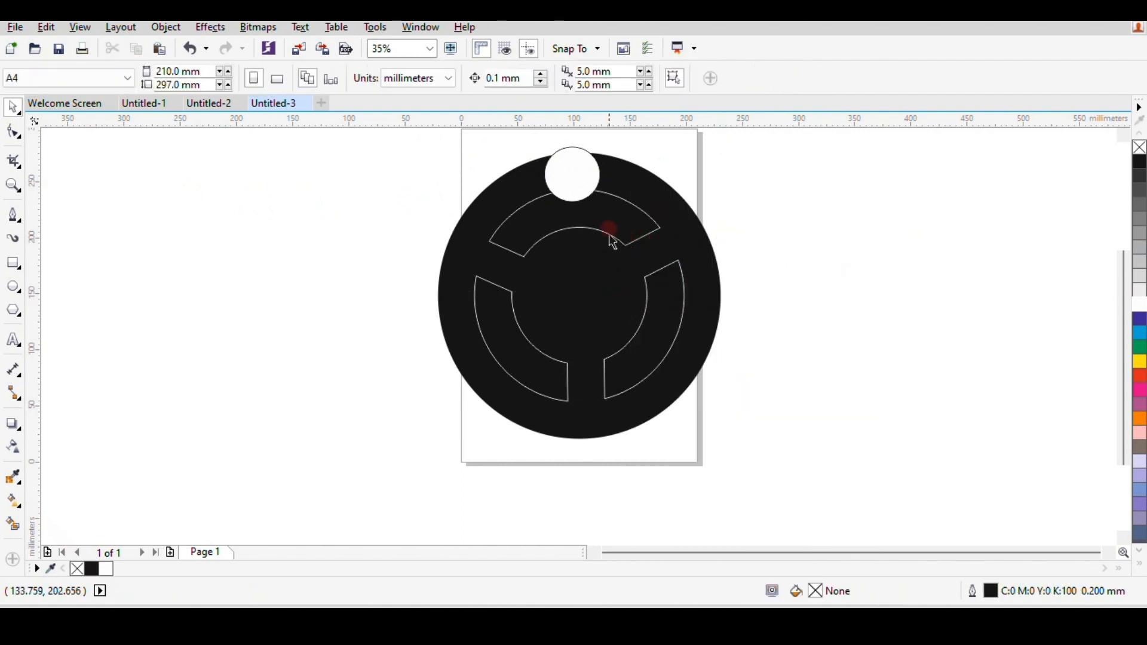
# Cut a round notch into the outer edge of the top segment using the white circle.
pyautogui.click(577, 191)
pyautogui.keyDown('shift'); pyautogui.click(568, 173); pyautogui.keyUp('shift')
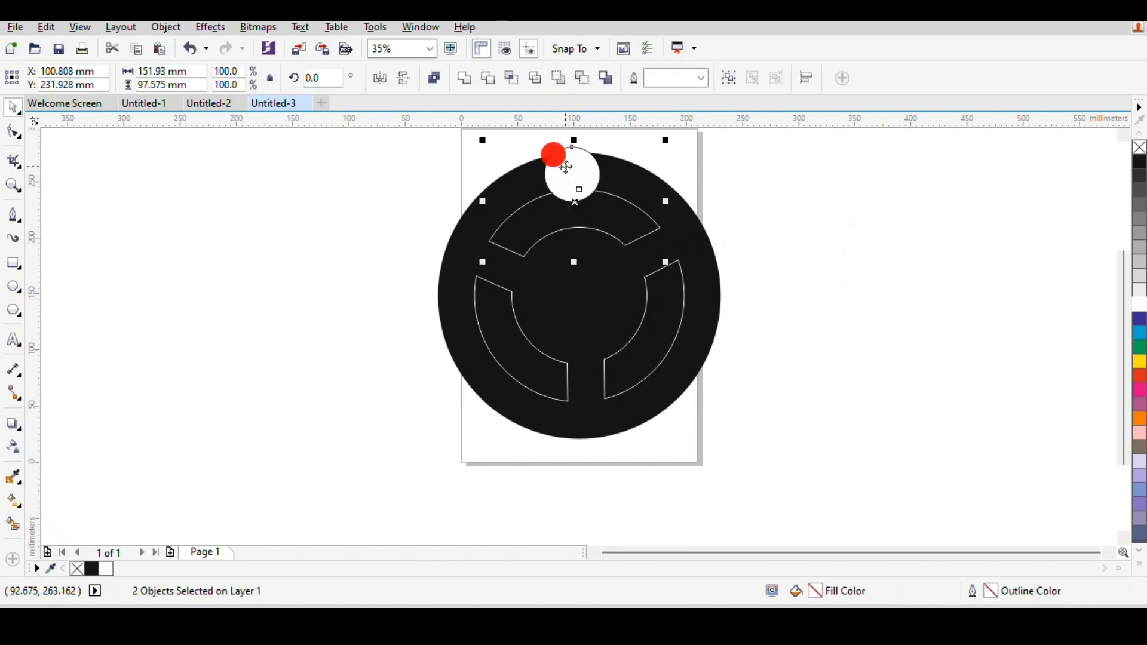
pyautogui.click(736, 213)
# Move the white circle onto the outer edge of the right segment and cut a round notch into that segment.
pyautogui.moveTo(598, 191); pyautogui.dragTo(688, 351)
pyautogui.keyDown('shift'); pyautogui.click(665, 279); pyautogui.keyUp('shift')
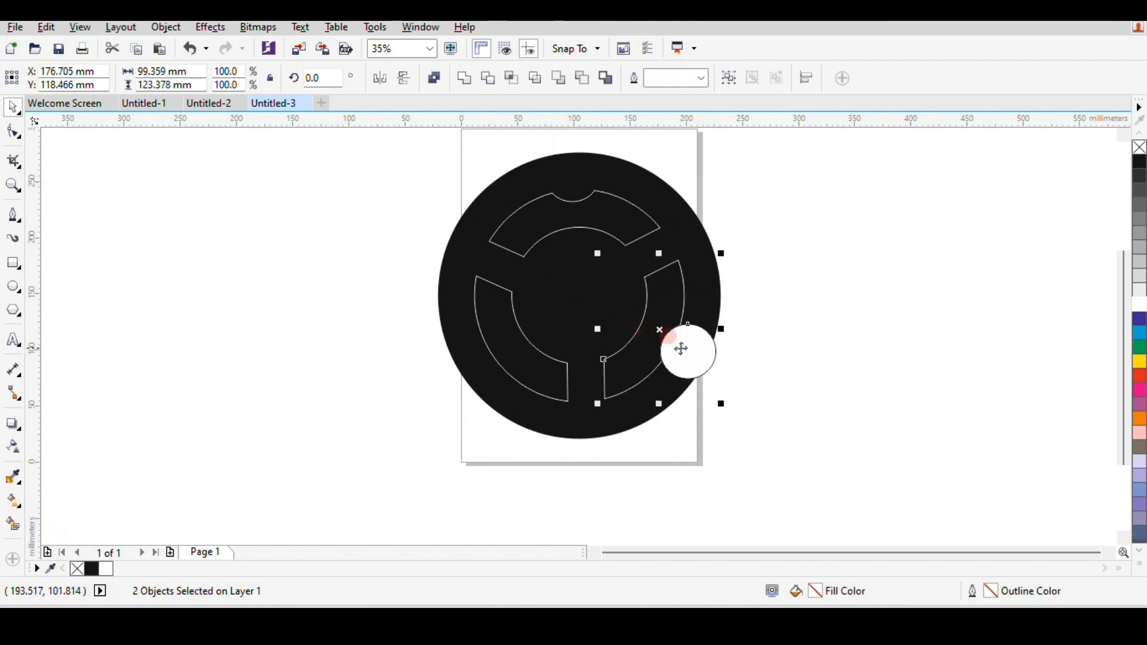
pyautogui.moveTo(678, 346); pyautogui.dragTo(516, 359)
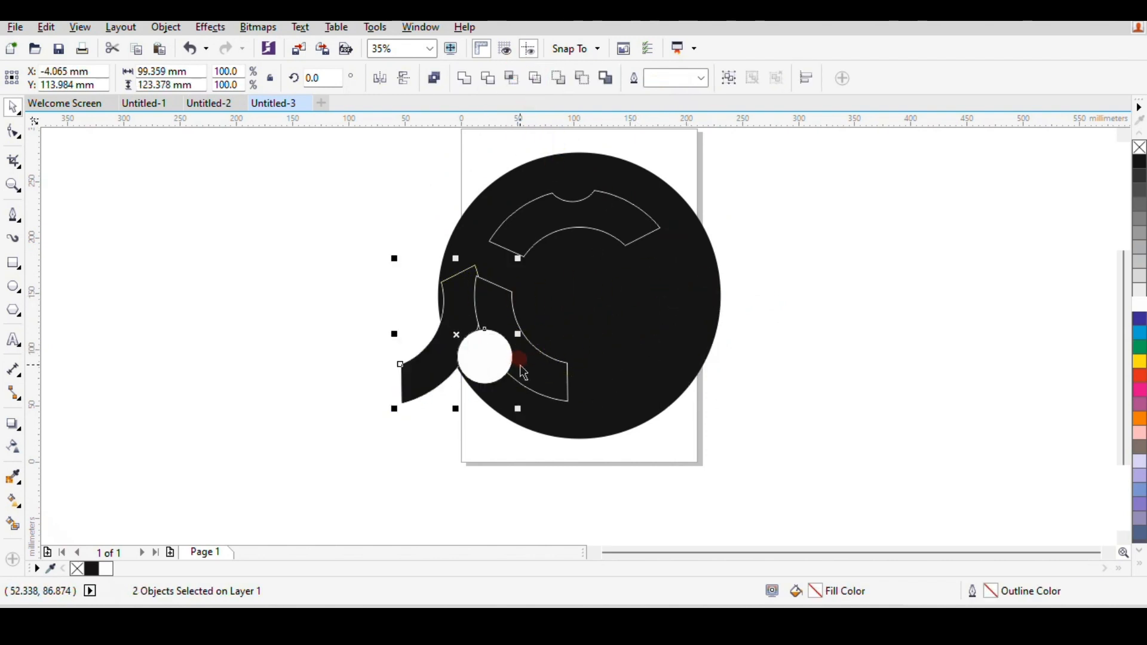
pyautogui.hotkey('ctrl', 'z')
pyautogui.click(751, 342)
# Move the white circle onto the outer edge of the lower-left segment and cut a round notch into that segment.
pyautogui.moveTo(686, 358); pyautogui.dragTo(482, 368)
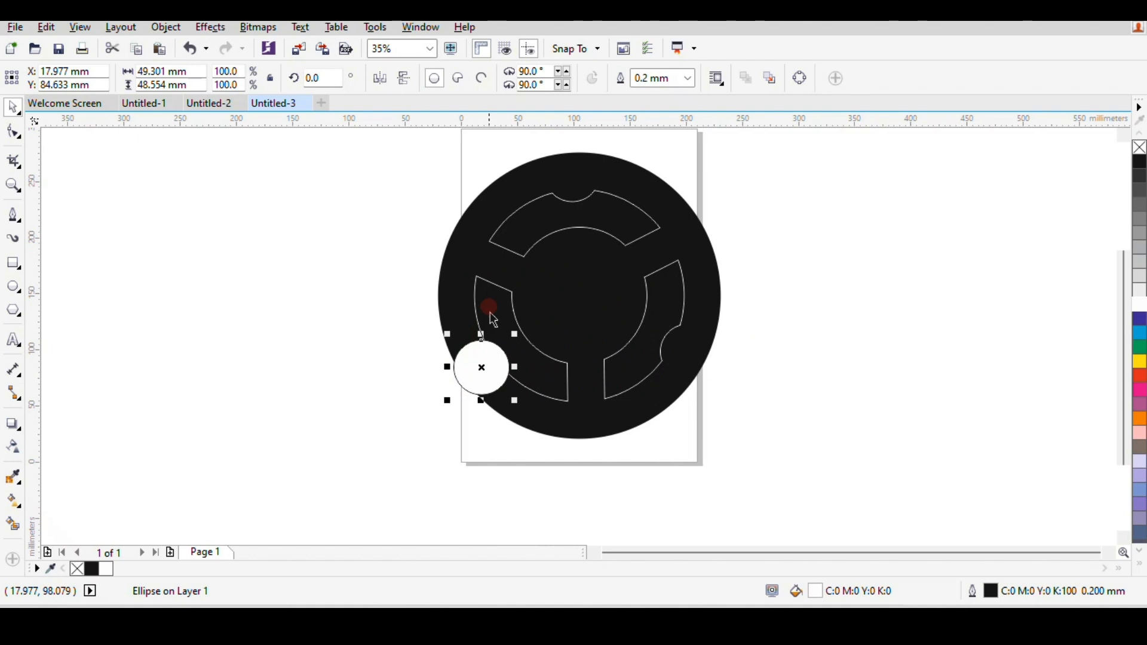
pyautogui.keyDown('shift'); pyautogui.click(543, 353); pyautogui.keyUp('shift')
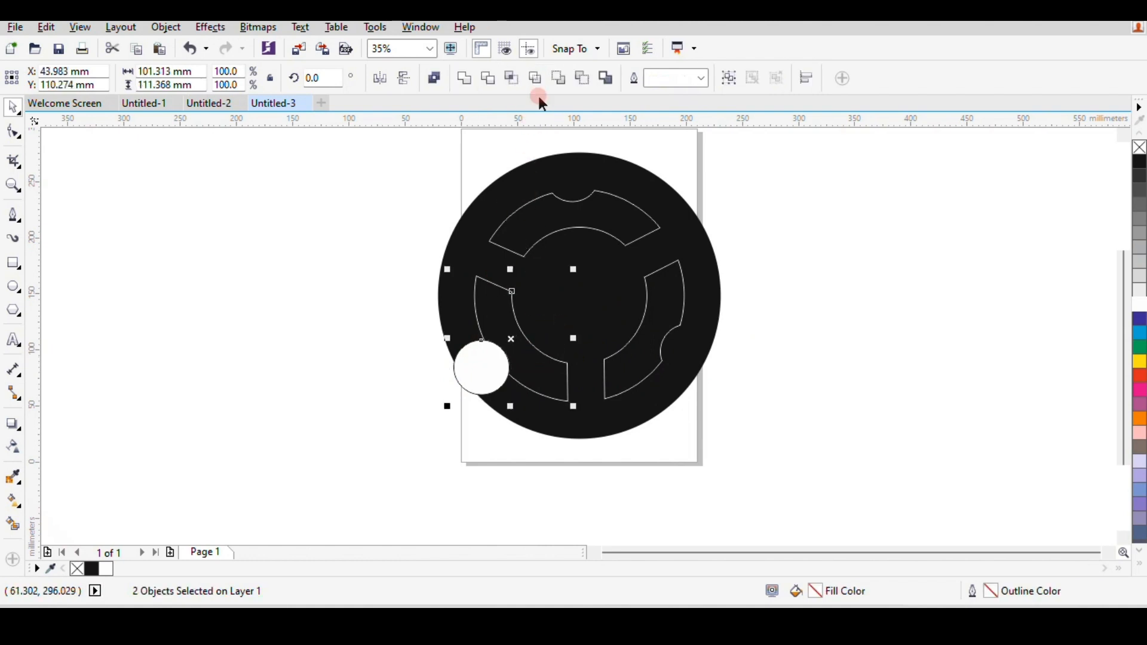
pyautogui.click(499, 367)
pyautogui.click(491, 363)
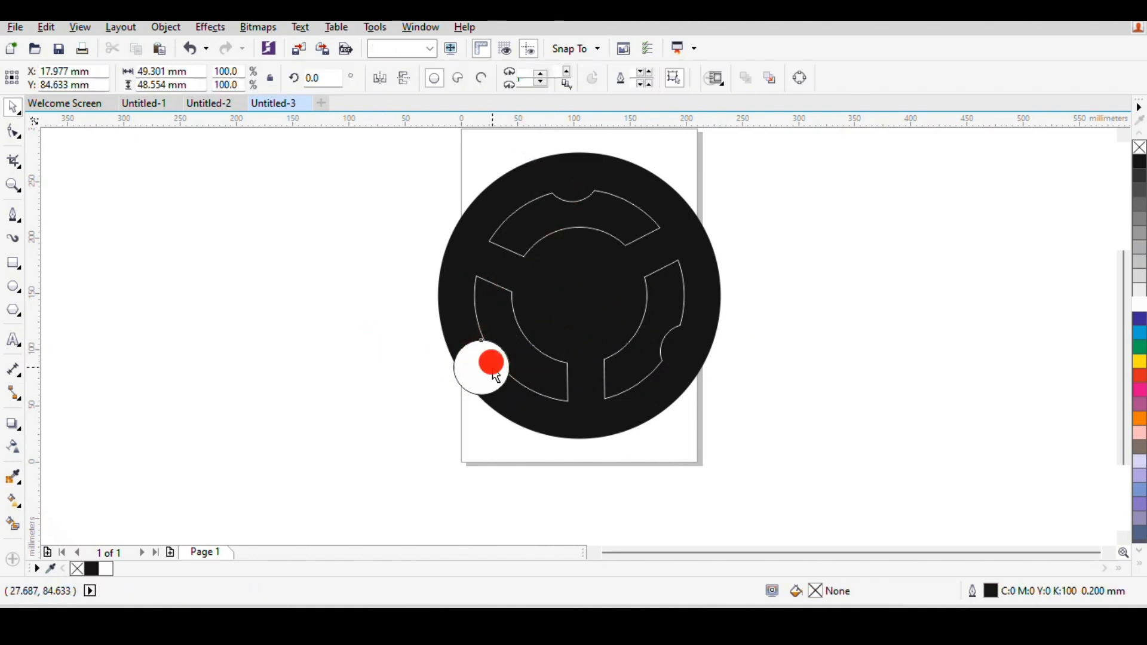
# Remove the white circle's outline, shrink it to about 34 mm wide, and place it inside the lower-left notch.
pyautogui.moveTo(496, 377); pyautogui.dragTo(426, 387)
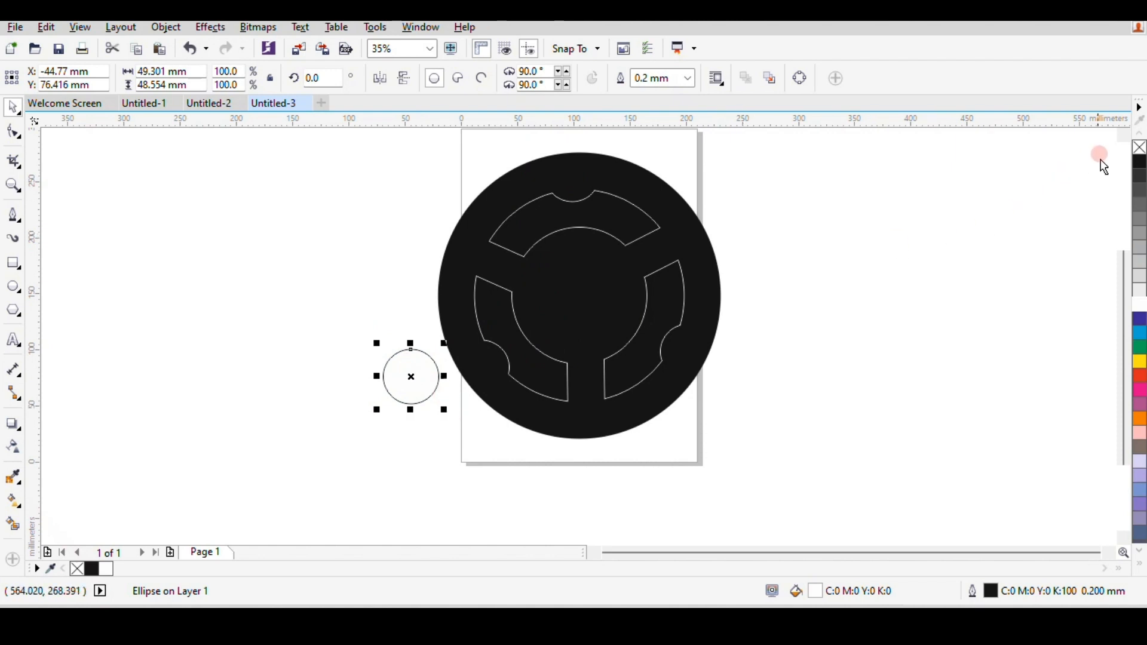
pyautogui.rightClick(1140, 147)
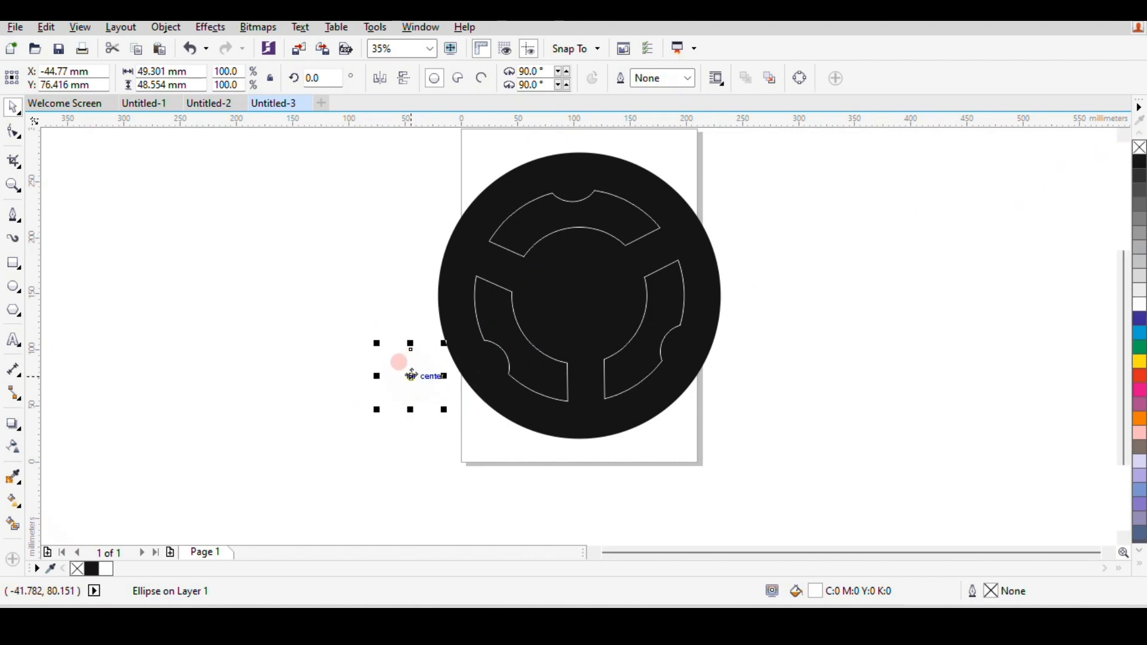
pyautogui.moveTo(412, 375); pyautogui.dragTo(486, 362)
pyautogui.click(475, 359)
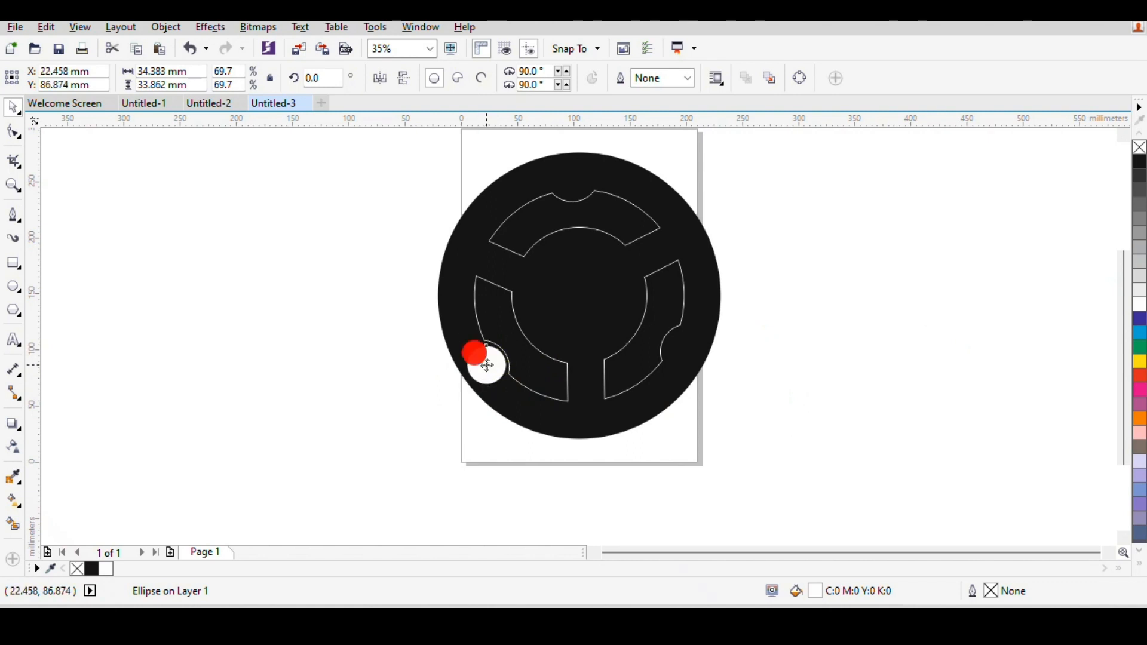
pyautogui.scroll(2, 476, 358)
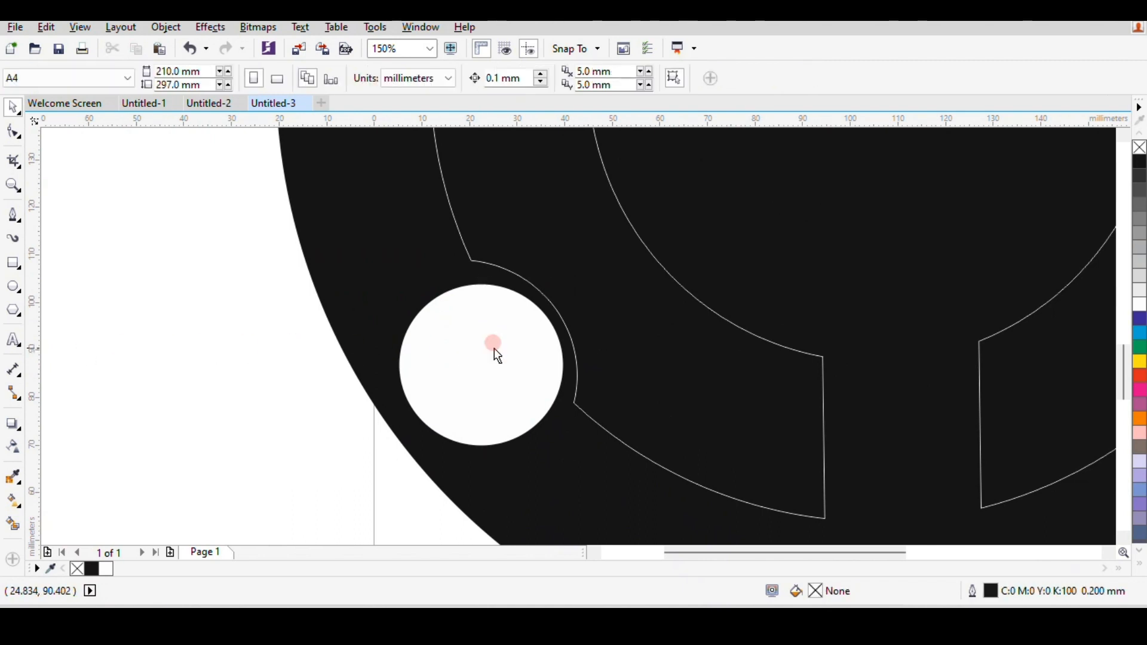
pyautogui.click(494, 344)
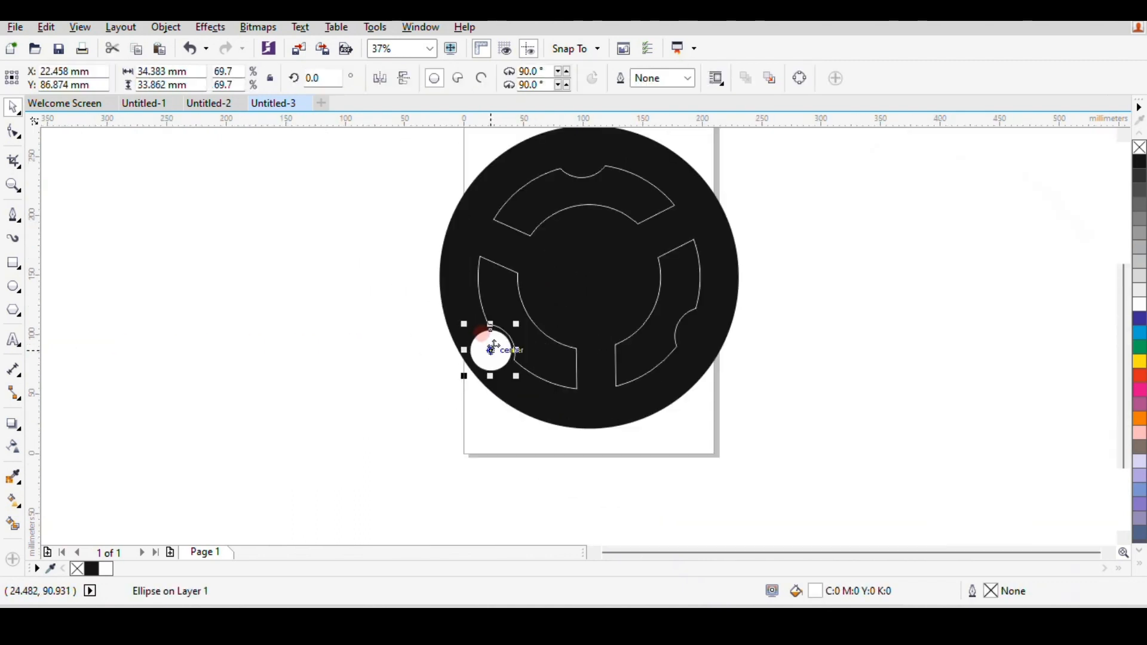
# Copy the white circle into the top notch and the right notch, redoing the right copy's placement.
pyautogui.moveTo(495, 346); pyautogui.dragTo(693, 332)
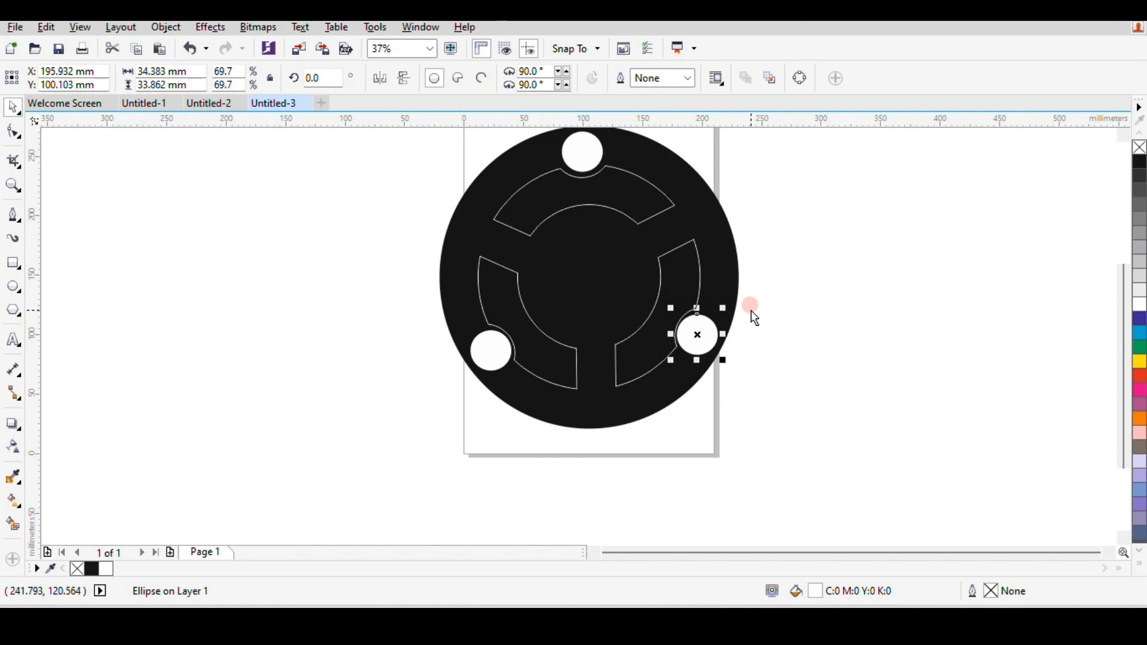
pyautogui.hotkey('ctrl', 'z')
pyautogui.moveTo(581, 154); pyautogui.dragTo(693, 330)
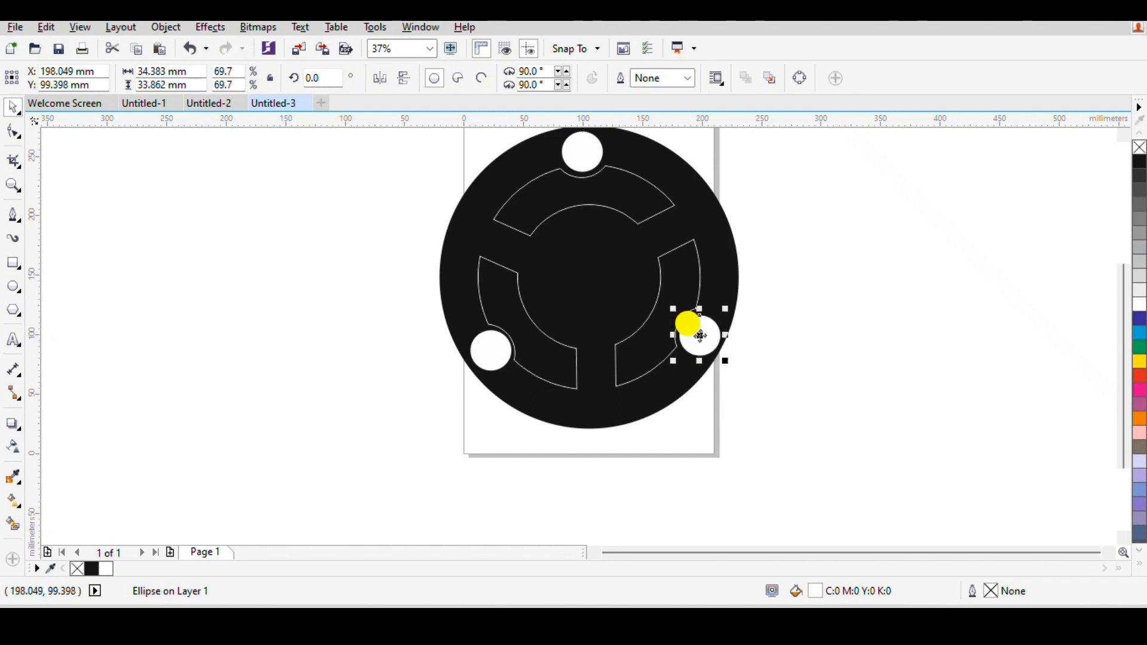
pyautogui.click(781, 294)
pyautogui.scroll(-2, 655, 257)
pyautogui.scroll(2, 609, 246)
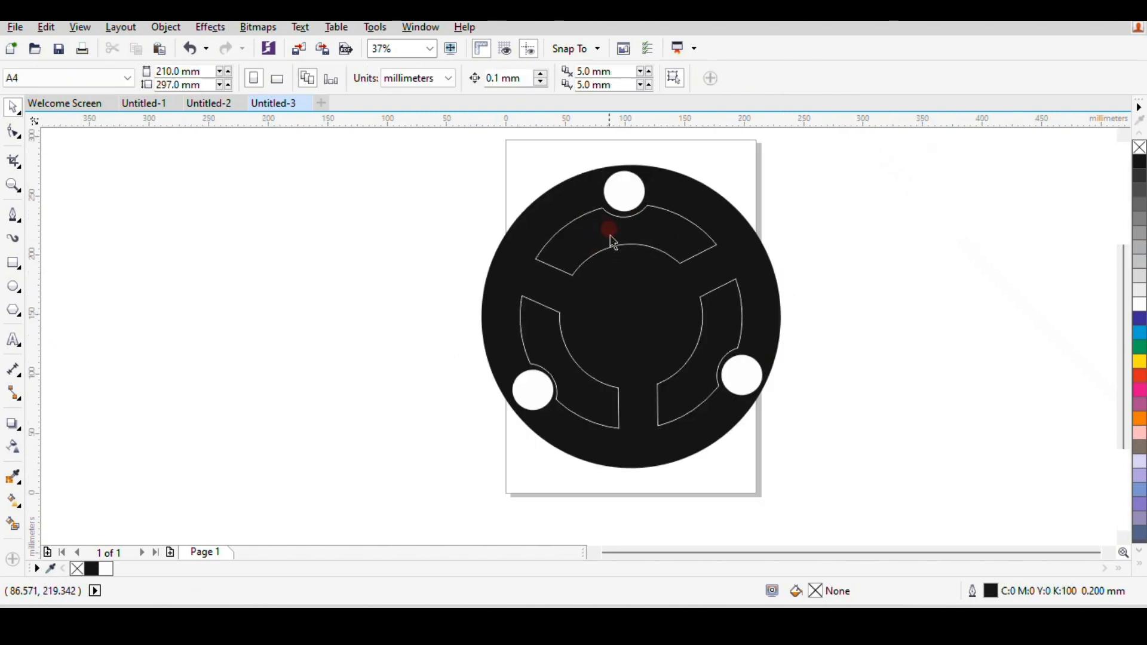
# Try a green fill on the top segment, undo it, and fill the segment orange instead.
pyautogui.click(648, 238)
pyautogui.click(1141, 349)
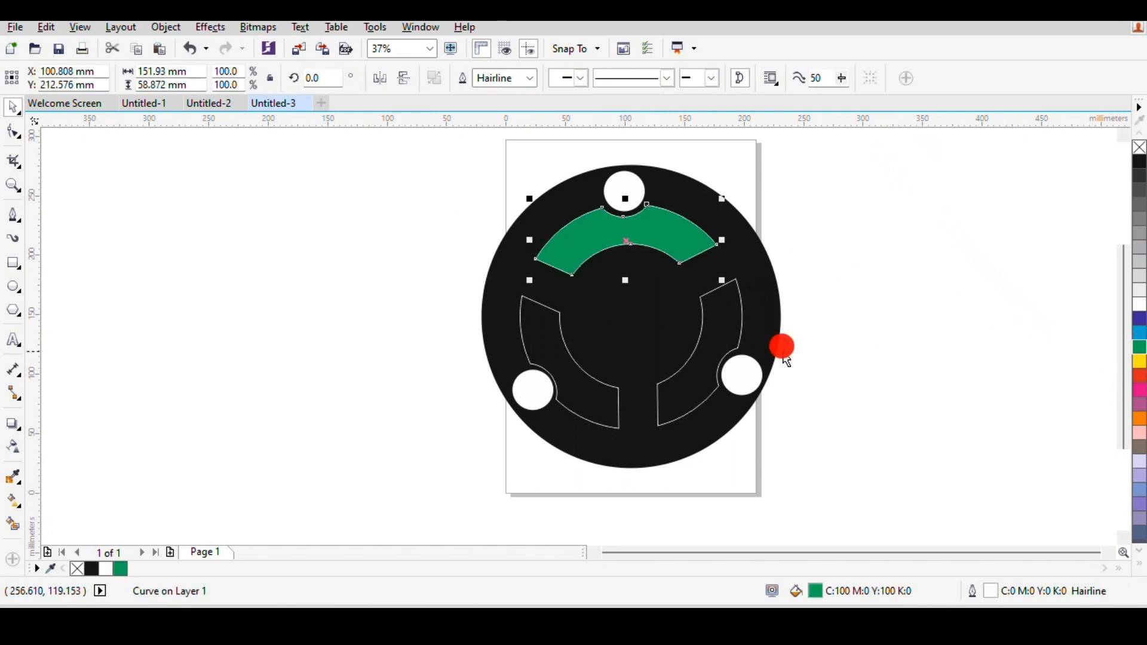
pyautogui.hotkey('ctrl', 'z')
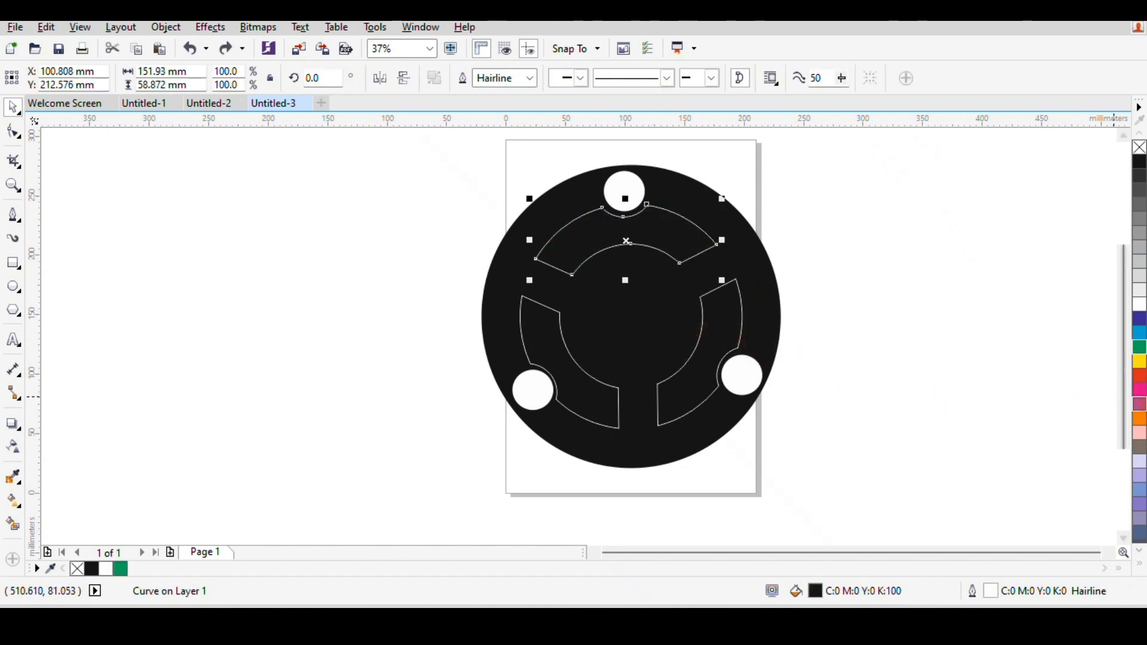
pyautogui.click(1139, 418)
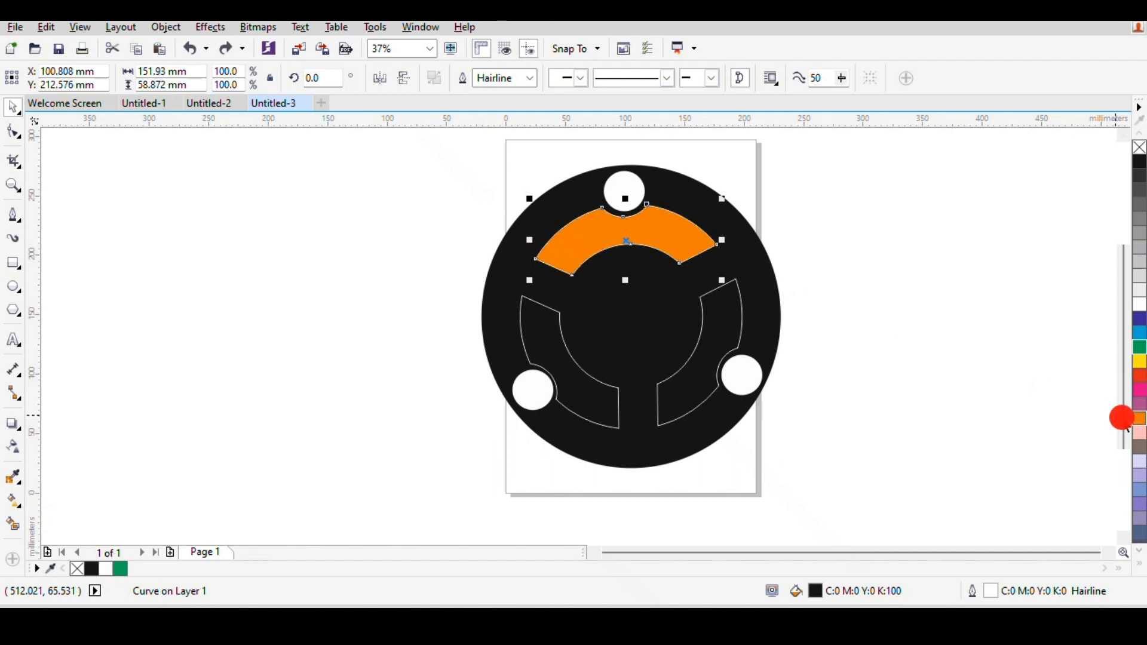
# Fill the right segment red and the lower-left segment grey-brown.
pyautogui.click(711, 324)
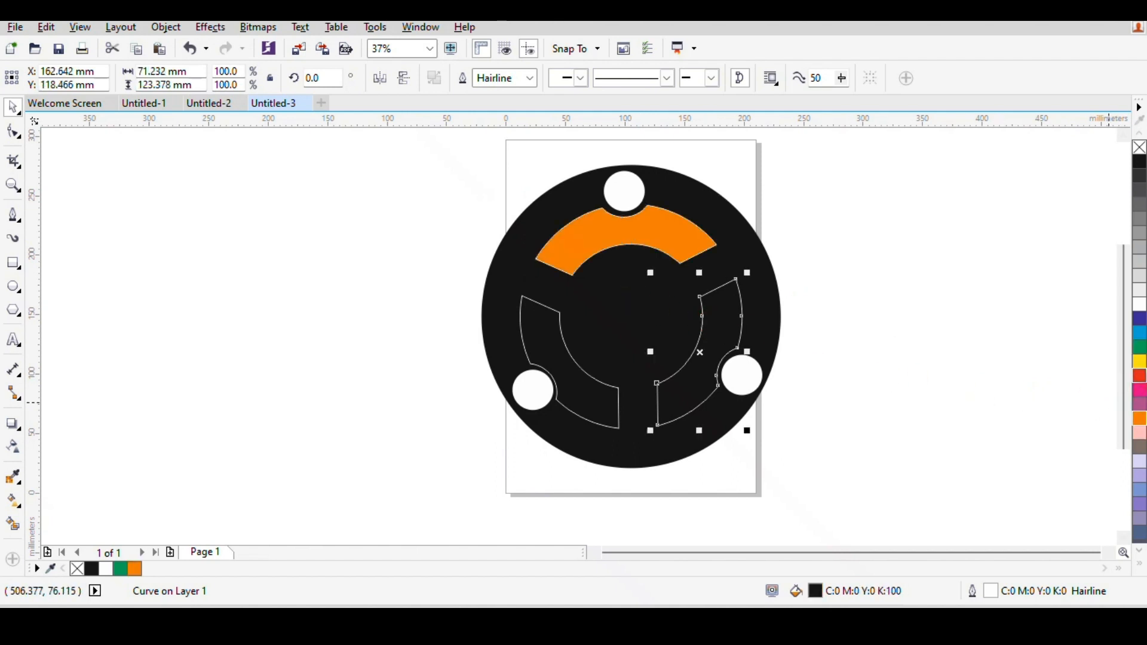
pyautogui.click(1138, 377)
pyautogui.click(575, 367)
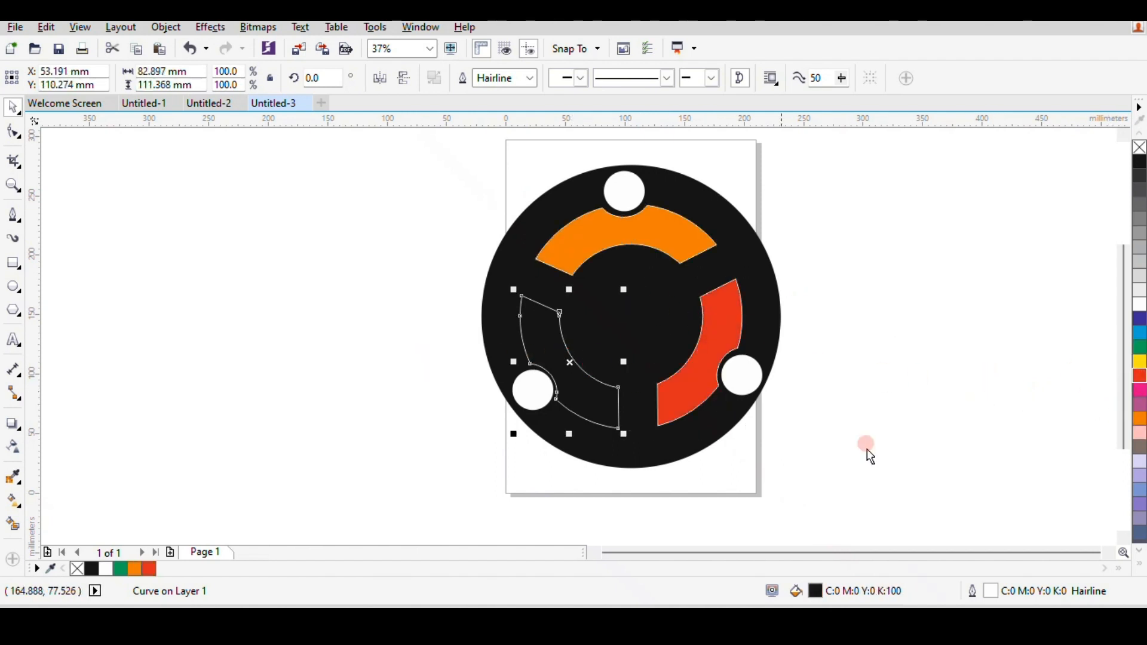
pyautogui.click(1140, 435)
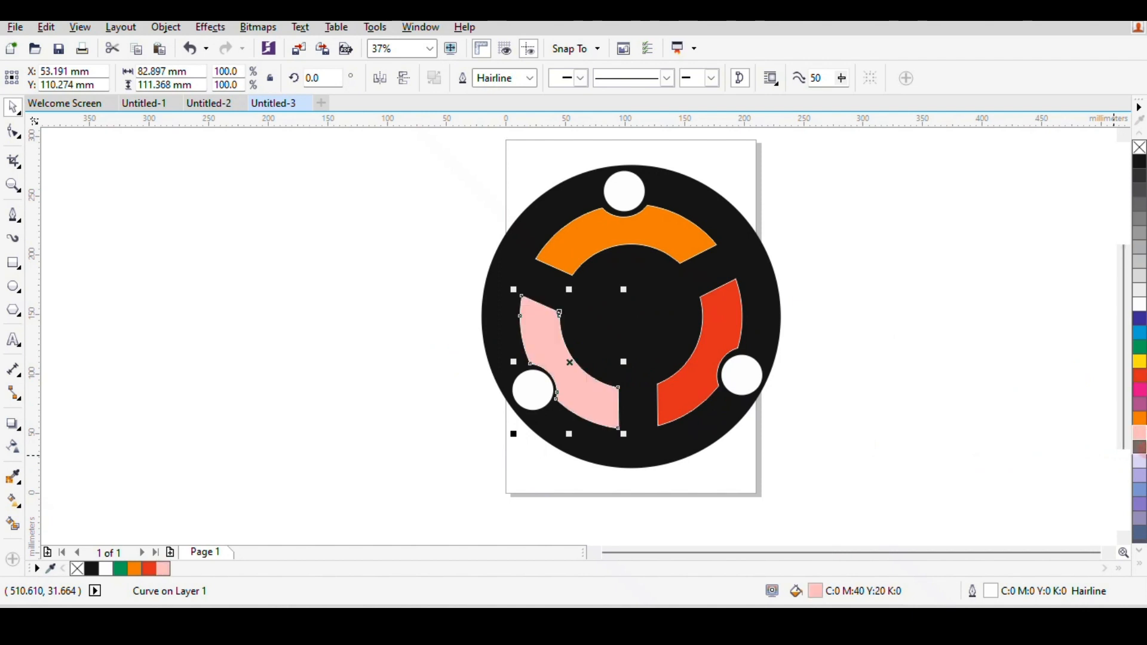
pyautogui.click(1139, 447)
pyautogui.click(257, 322)
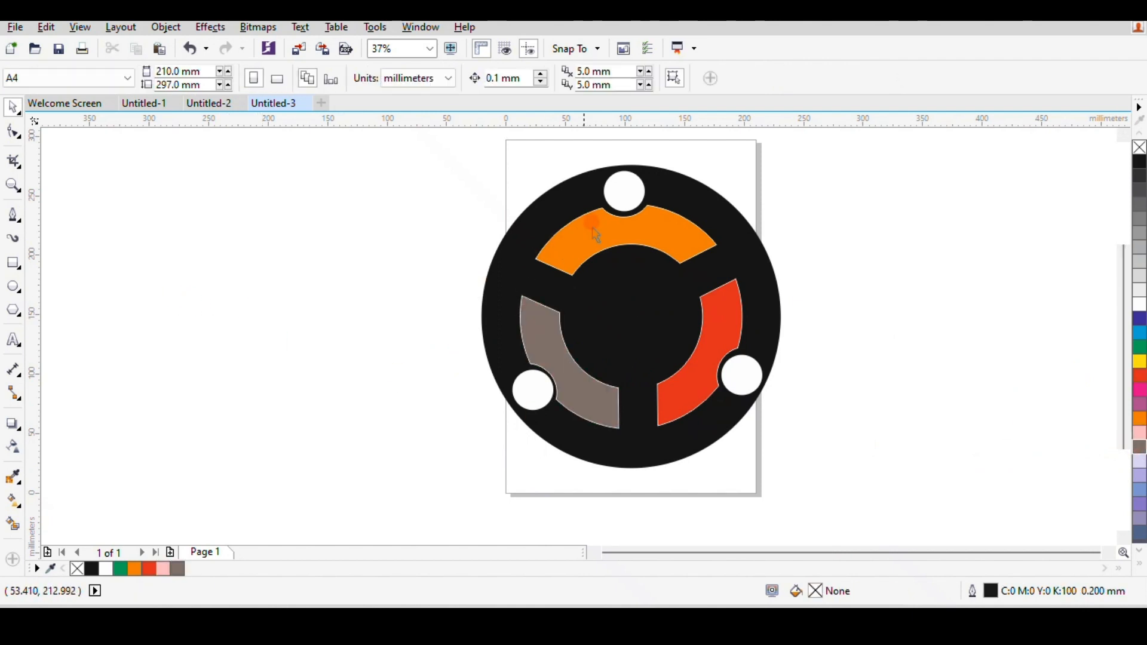
# Fill the top circle yellow, the right circle dark blue and the lower-left circle light blue.
pyautogui.click(614, 188)
pyautogui.click(1139, 361)
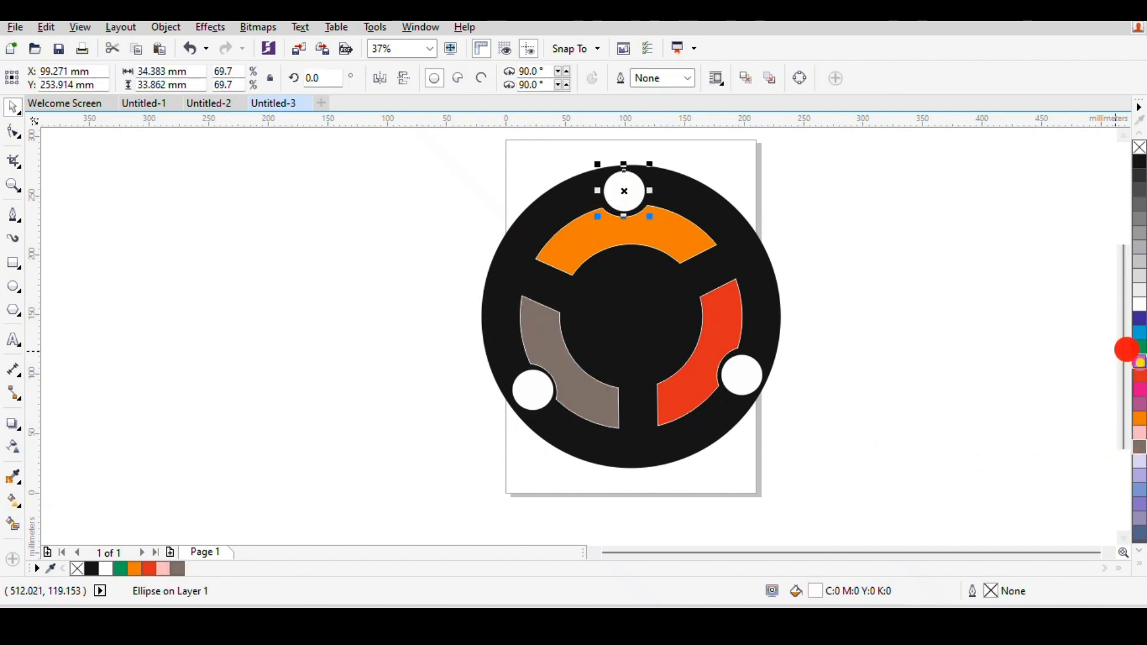
pyautogui.click(748, 373)
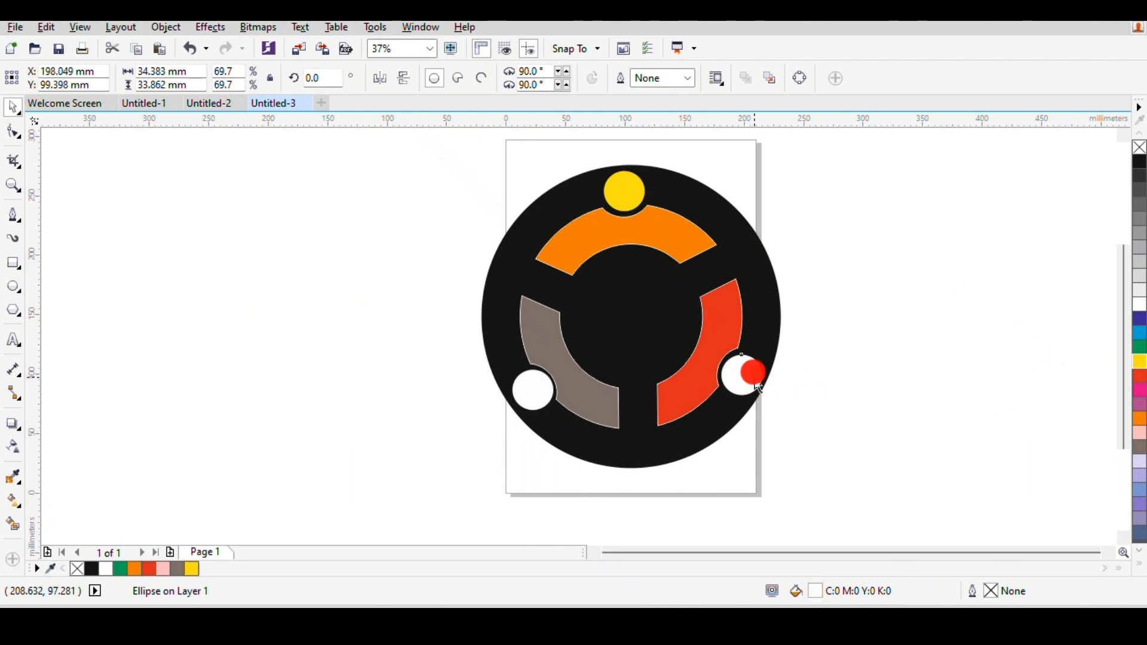
pyautogui.click(1140, 318)
pyautogui.click(528, 389)
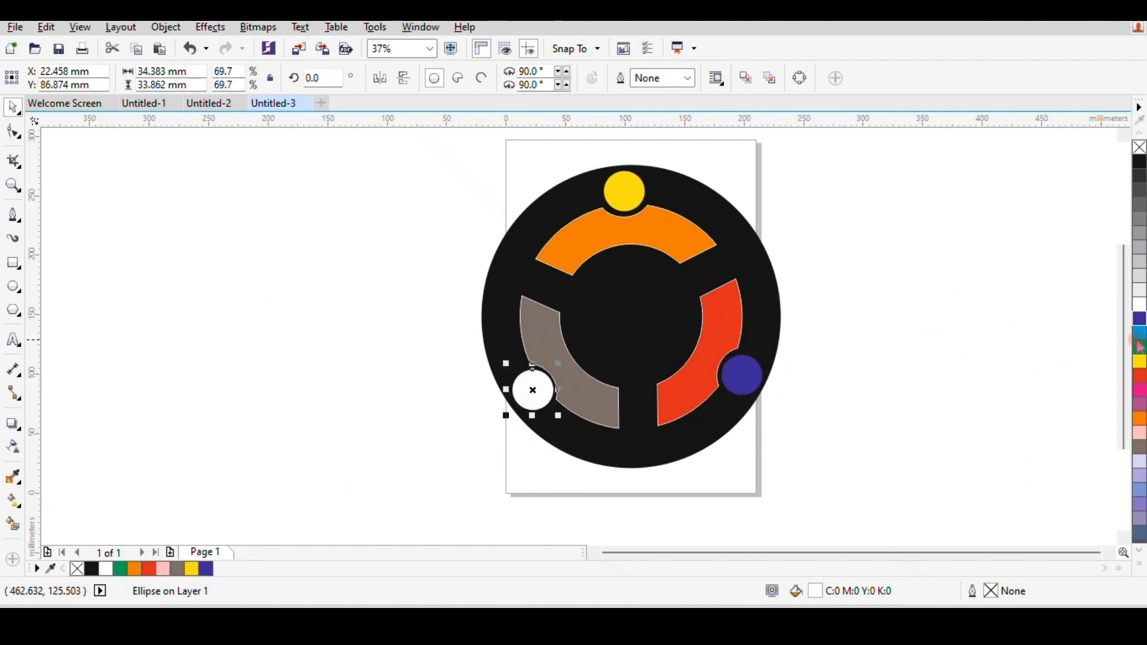
pyautogui.click(1140, 333)
pyautogui.click(975, 371)
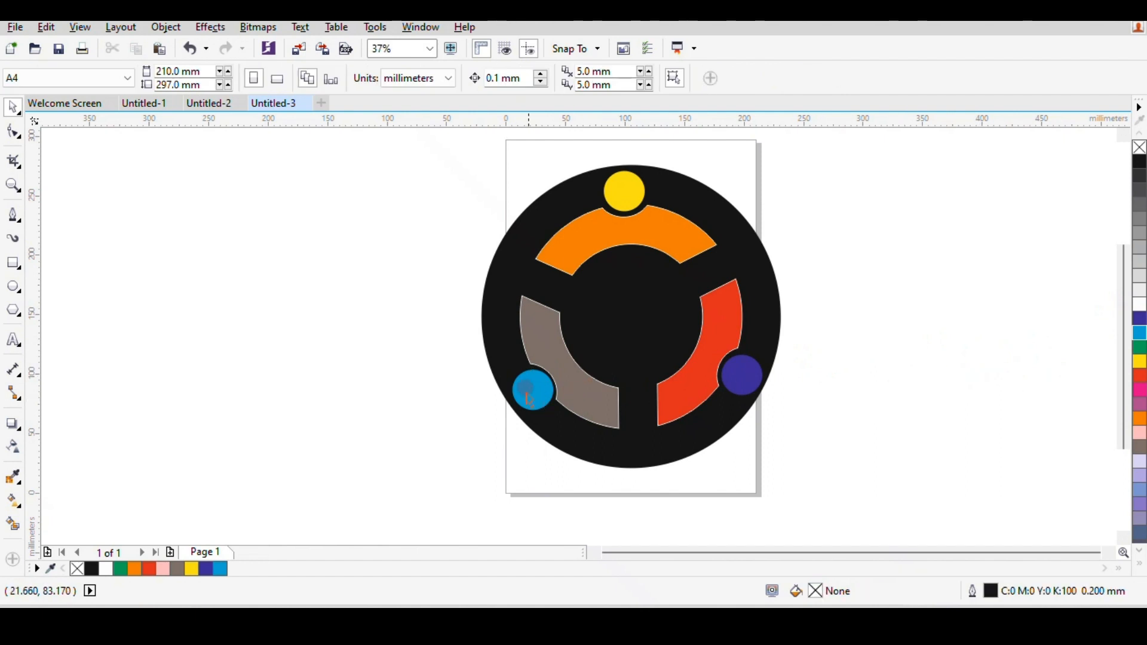
# Shift the light blue circle slightly to the left, away from the notch edge of the grey-brown segment.
pyautogui.scroll(4, 537, 387)
pyautogui.moveTo(615, 371); pyautogui.dragTo(596, 377)
pyautogui.click(172, 352)
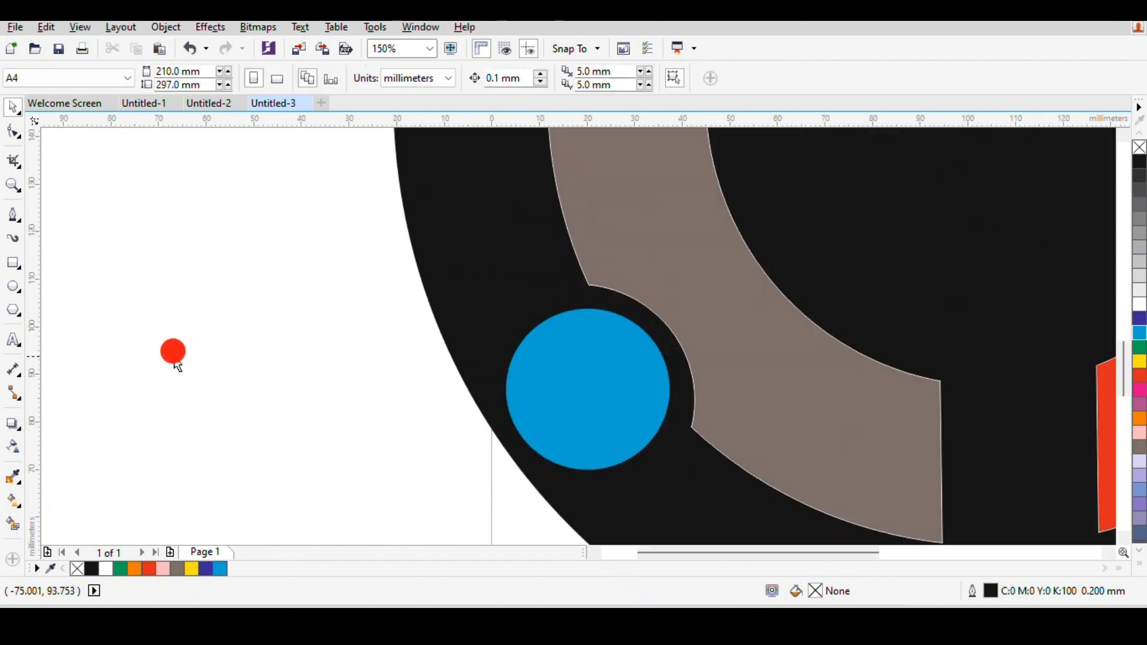
# Remove the outlines from all the emblem's objects, including the disc, ring segments and coloured circles.
pyautogui.scroll(-2, 541, 345)
pyautogui.scroll(-4, 658, 319)
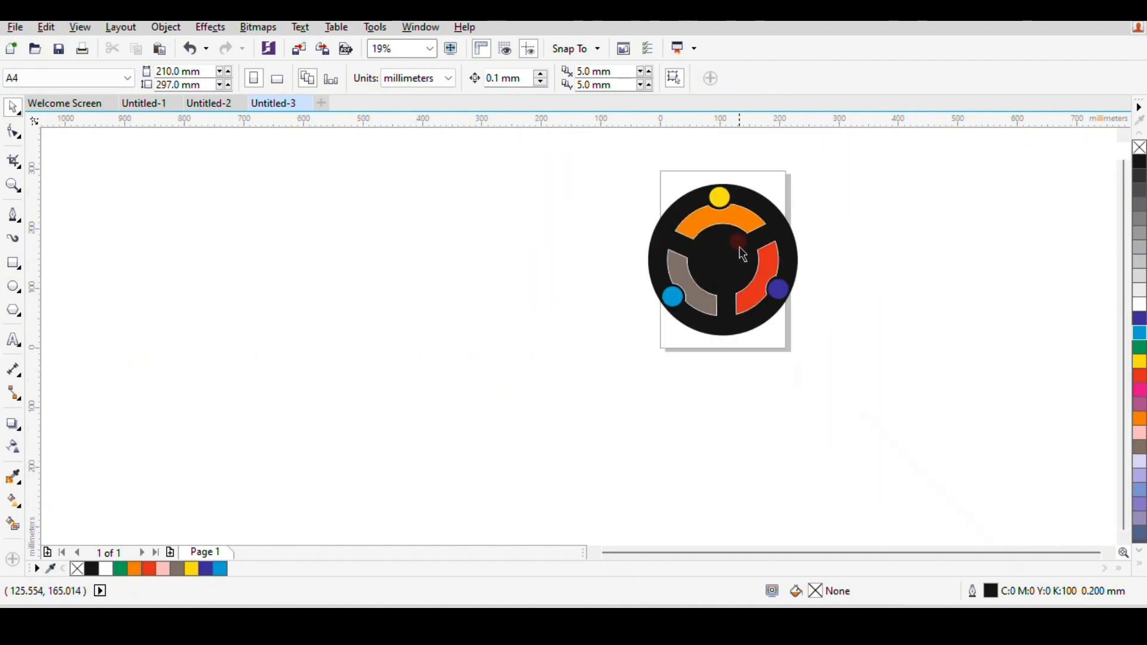
pyautogui.scroll(2, 759, 210)
pyautogui.moveTo(452, 174); pyautogui.dragTo(999, 468)
pyautogui.click(336, 172)
pyautogui.moveTo(351, 149); pyautogui.dragTo(1022, 496)
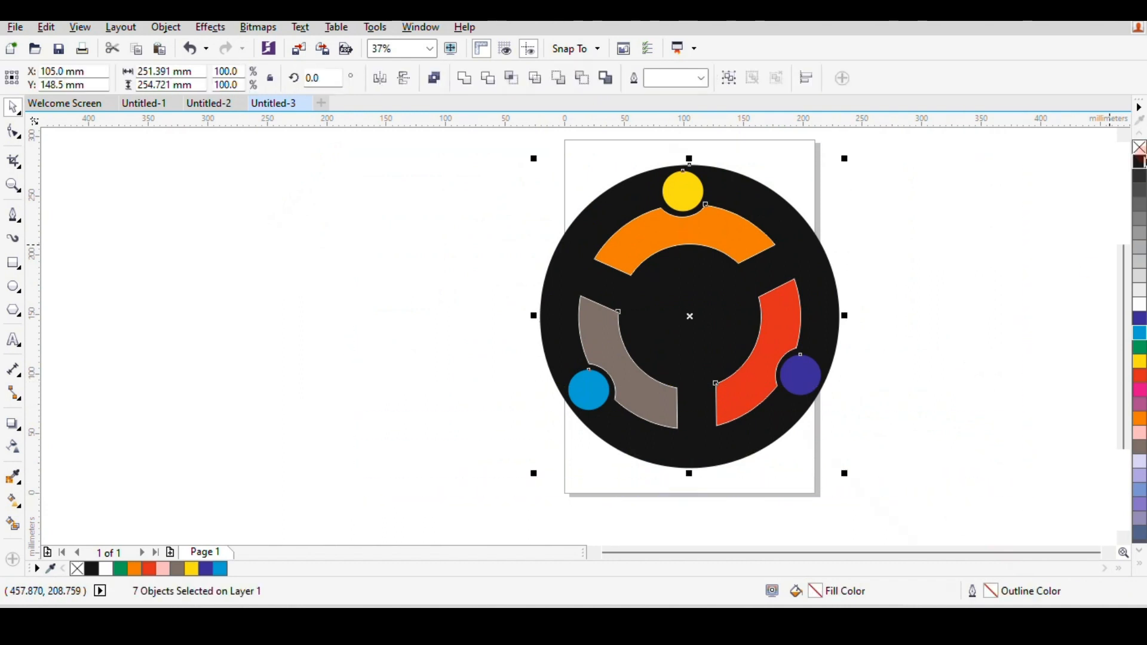
pyautogui.rightClick(1140, 148)
pyautogui.click(987, 232)
pyautogui.scroll(-1, 978, 235)
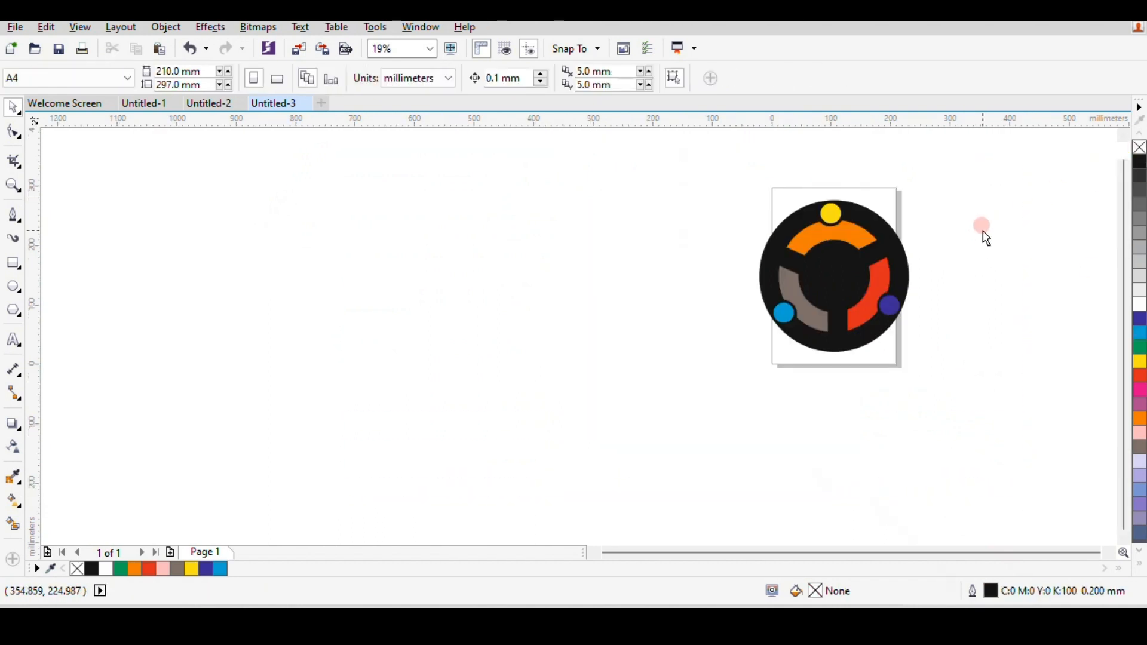
# Draw a white-filled ellipse about 100 mm wide and 71 mm high and place it over the emblem's orange segment and yellow circle.
pyautogui.scroll(1, 982, 230)
pyautogui.click(12, 296)
pyautogui.moveTo(136, 287); pyautogui.dragTo(256, 371)
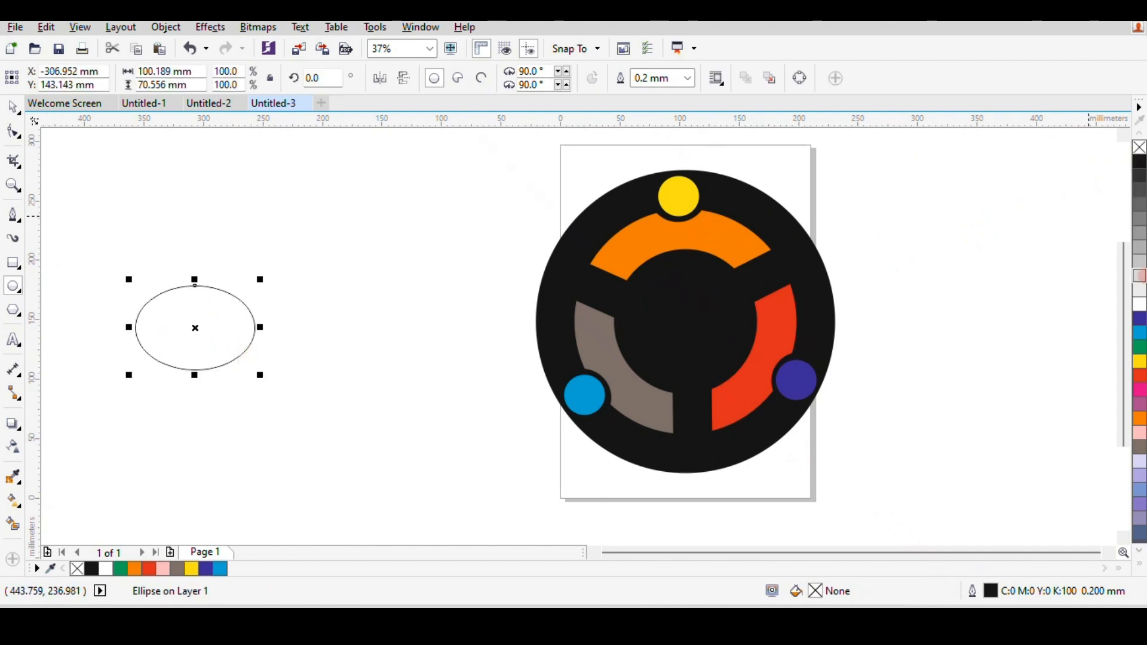
pyautogui.click(1138, 305)
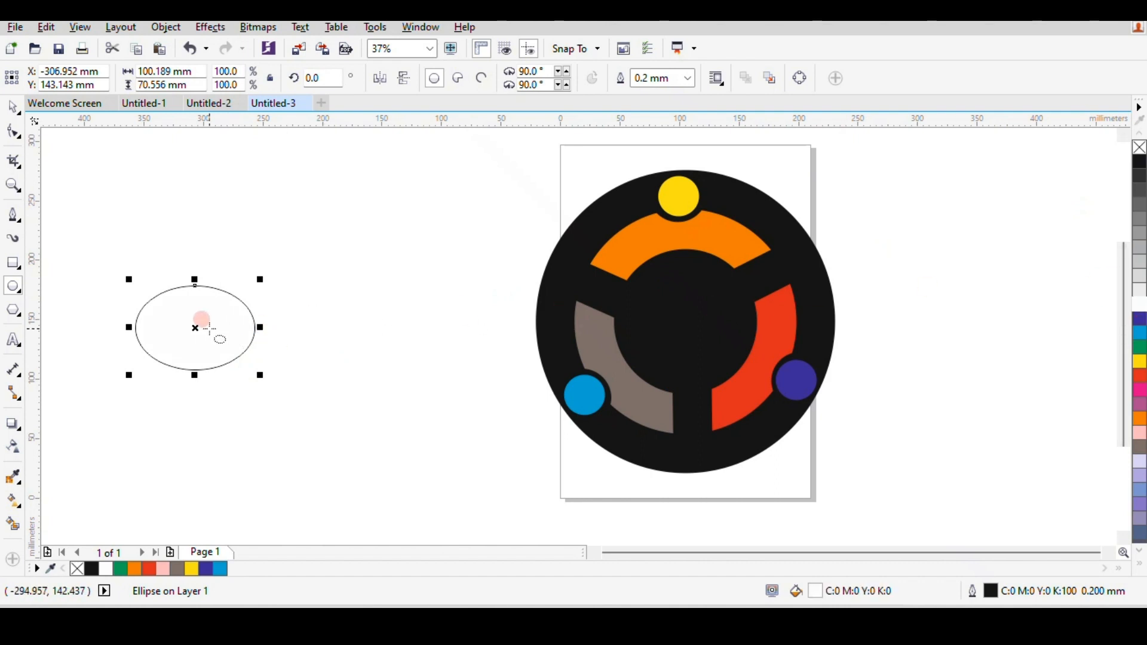
pyautogui.moveTo(197, 328); pyautogui.dragTo(680, 225)
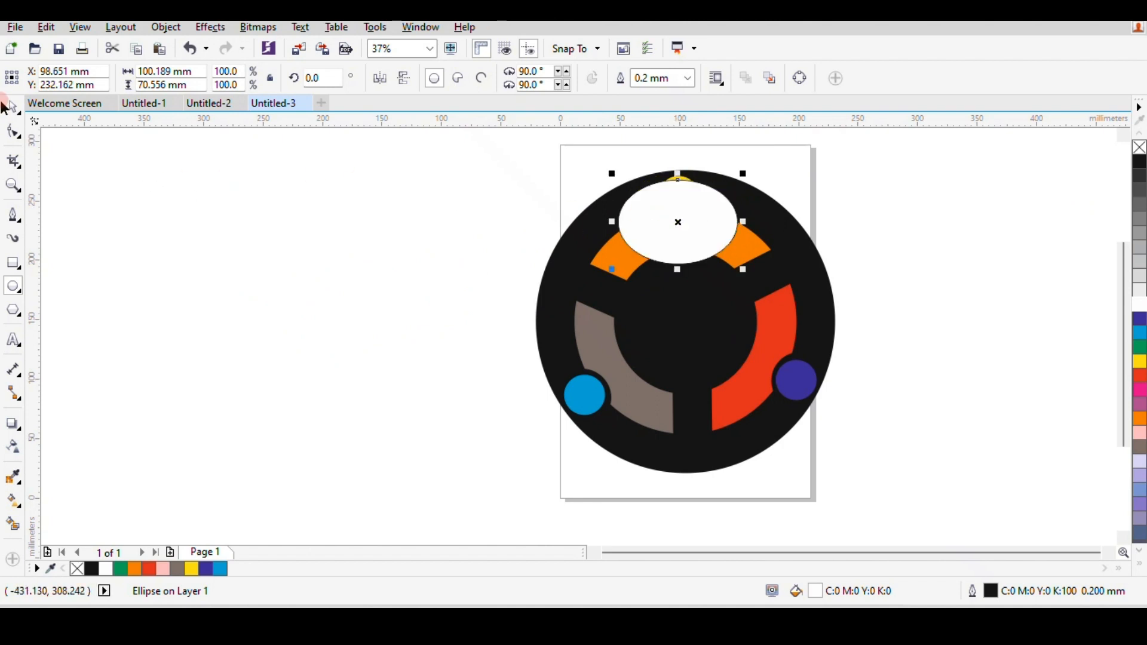
# Remove the white ellipse's outline and give it a linear transparency, opaque at its upper edge and fading to transparent at its lower edge.
pyautogui.rightClick(1139, 151)
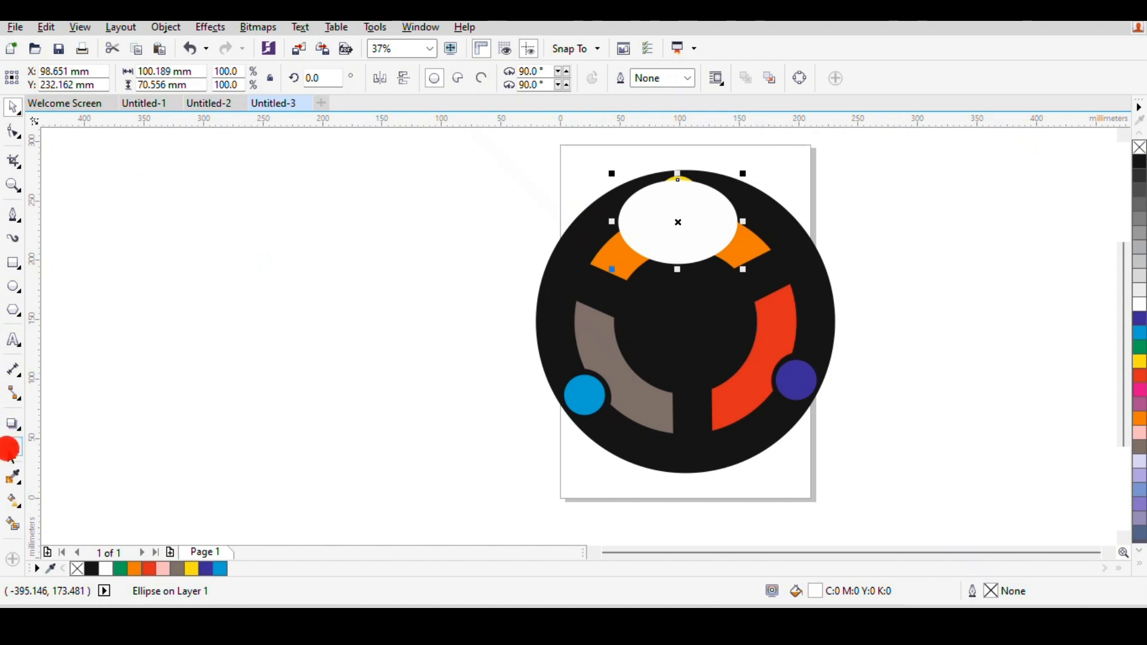
pyautogui.click(8, 452)
pyautogui.moveTo(677, 263); pyautogui.dragTo(678, 180)
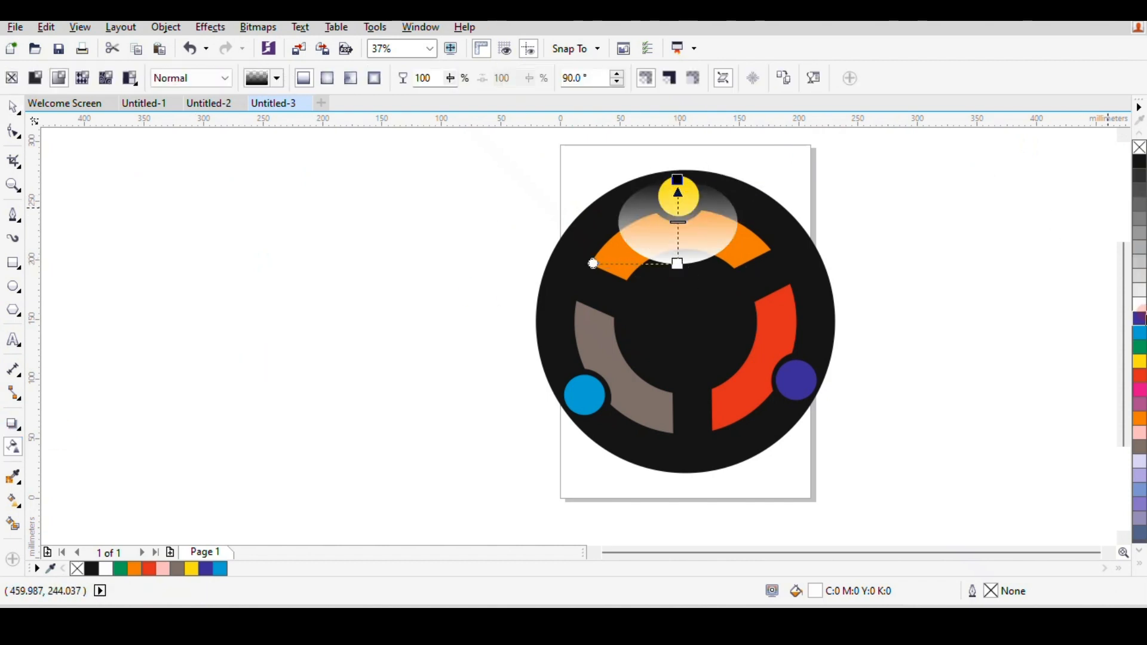
pyautogui.moveTo(1139, 300); pyautogui.dragTo(678, 183)
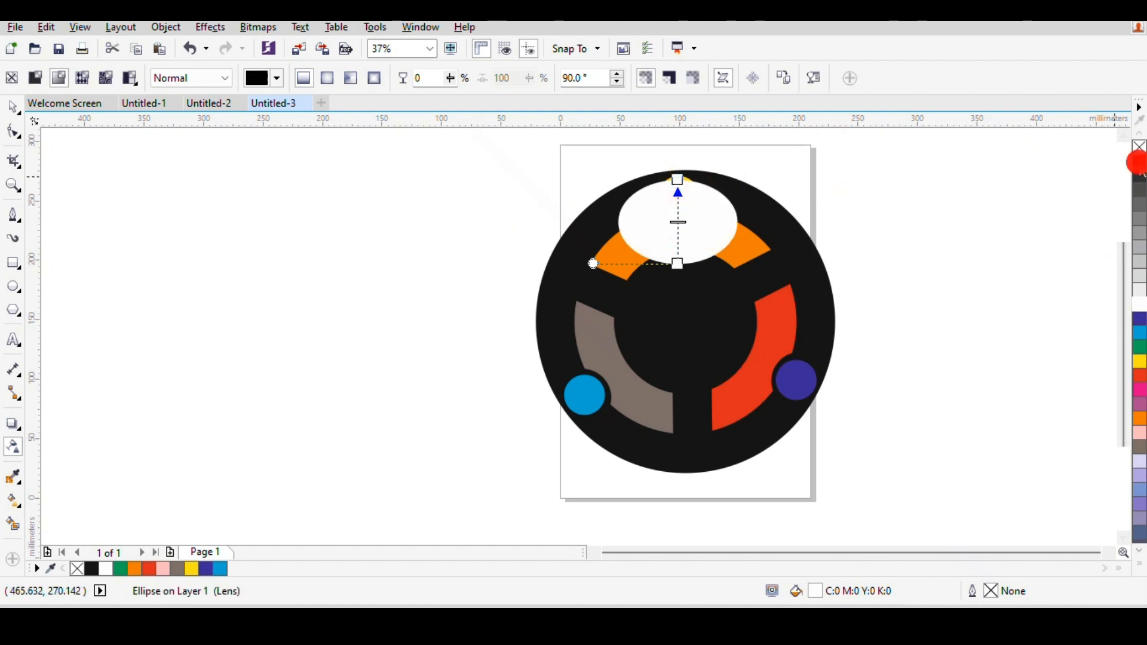
pyautogui.moveTo(1135, 162); pyautogui.dragTo(677, 263)
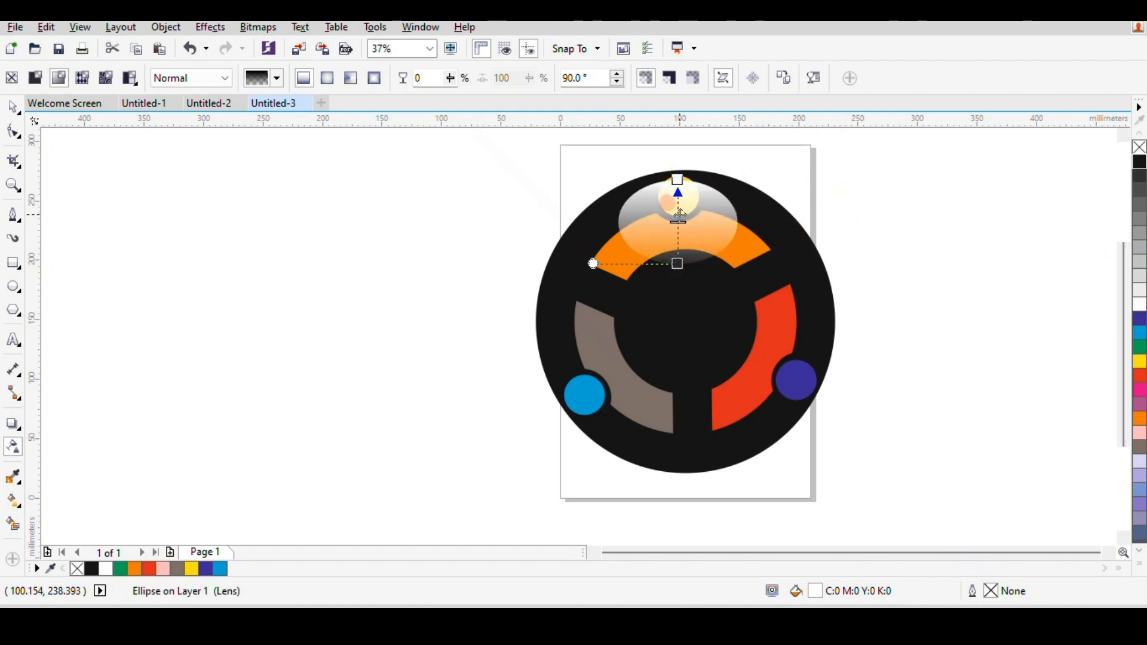
# Soften the ellipse's highlight by extending the transparency gradient's opaque end above the emblem and raising its midpoint and its transparent end into the yellow circle.
pyautogui.moveTo(677, 179); pyautogui.dragTo(636, 178)
pyautogui.scroll(-2, 672, 128)
pyautogui.scroll(-2, 675, 133)
pyautogui.scroll(4, 675, 132)
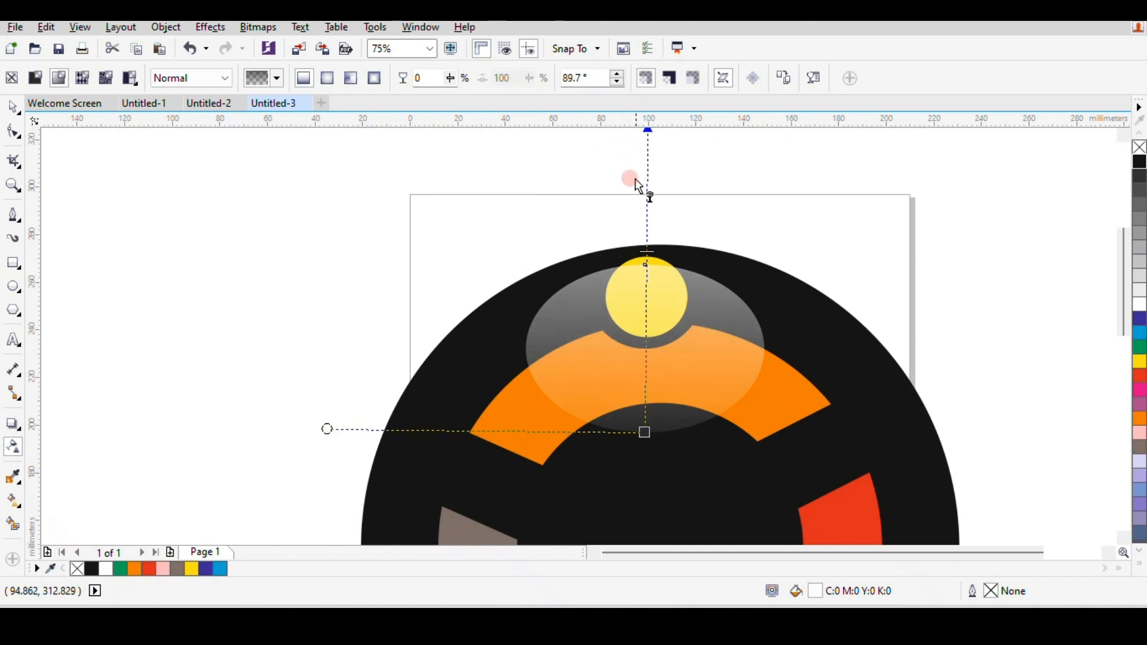
pyautogui.moveTo(644, 253); pyautogui.dragTo(649, 163)
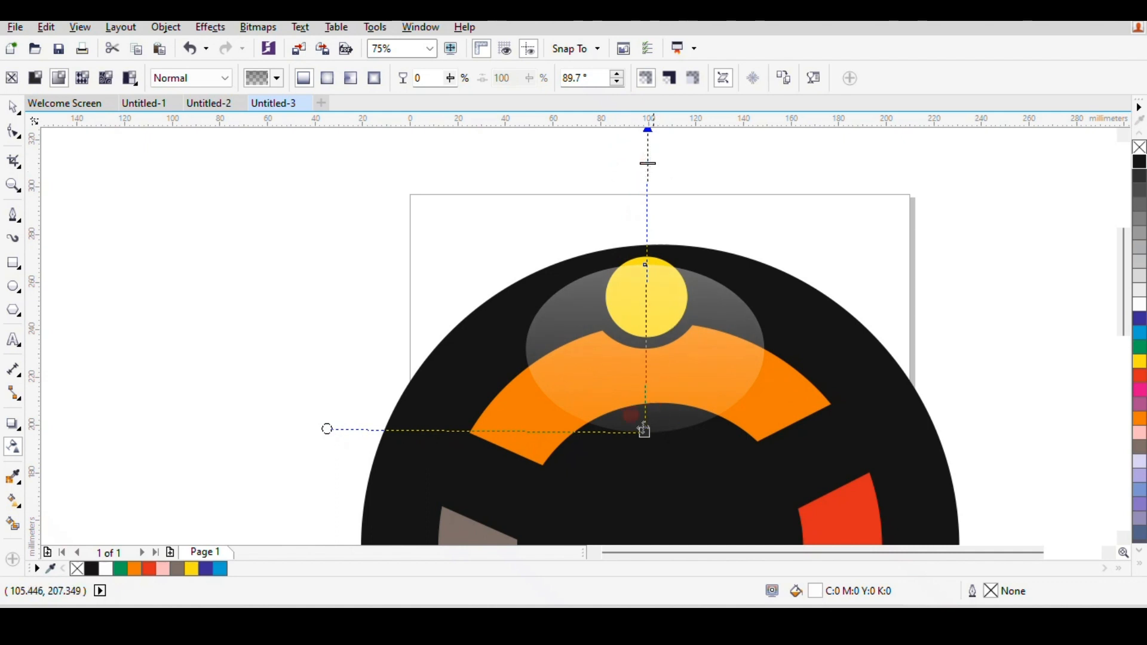
pyautogui.moveTo(636, 439); pyautogui.dragTo(650, 320)
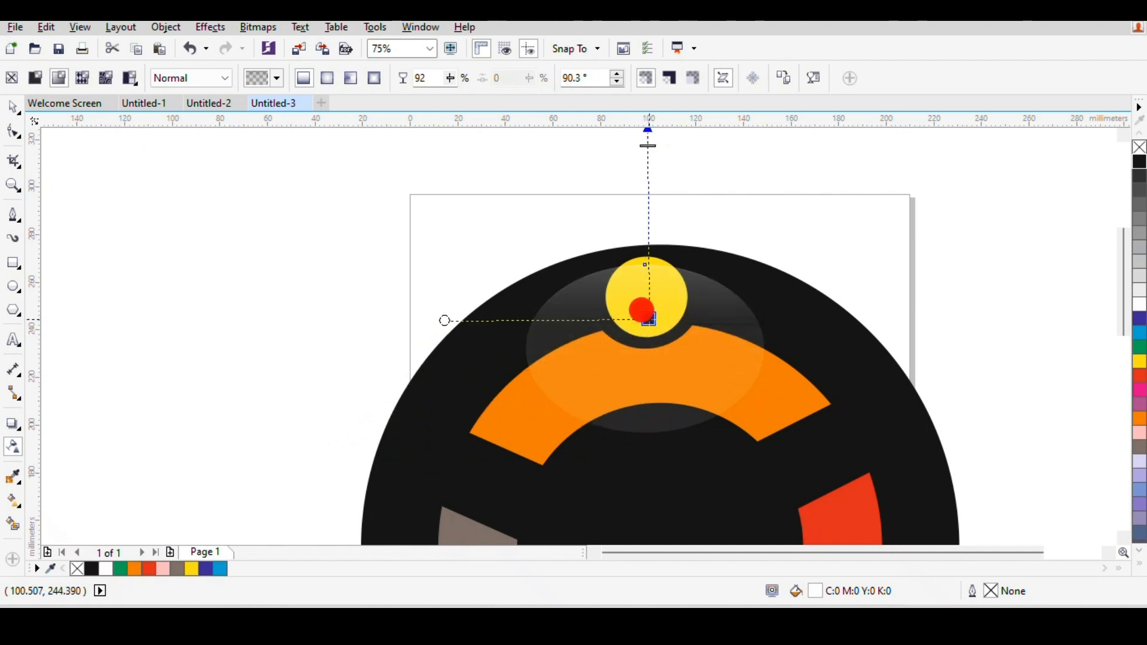
pyautogui.click(353, 287)
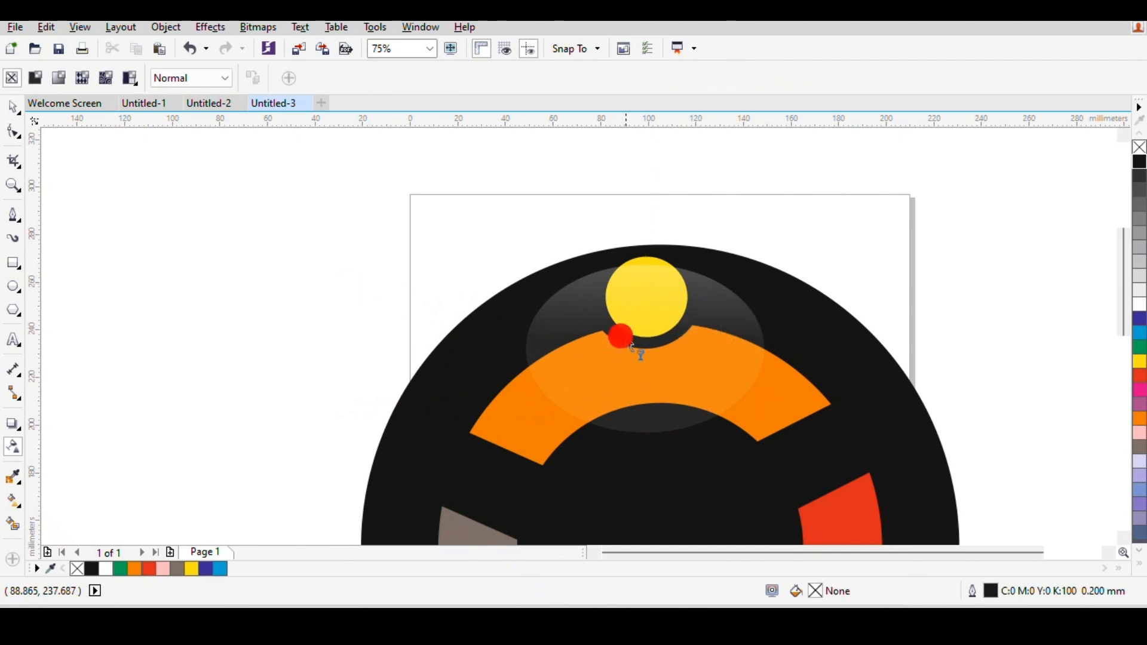
# Enlarge the translucent highlight ellipse slightly about its centre so it nearly reaches the disc's upper edge.
pyautogui.scroll(-4, 630, 346)
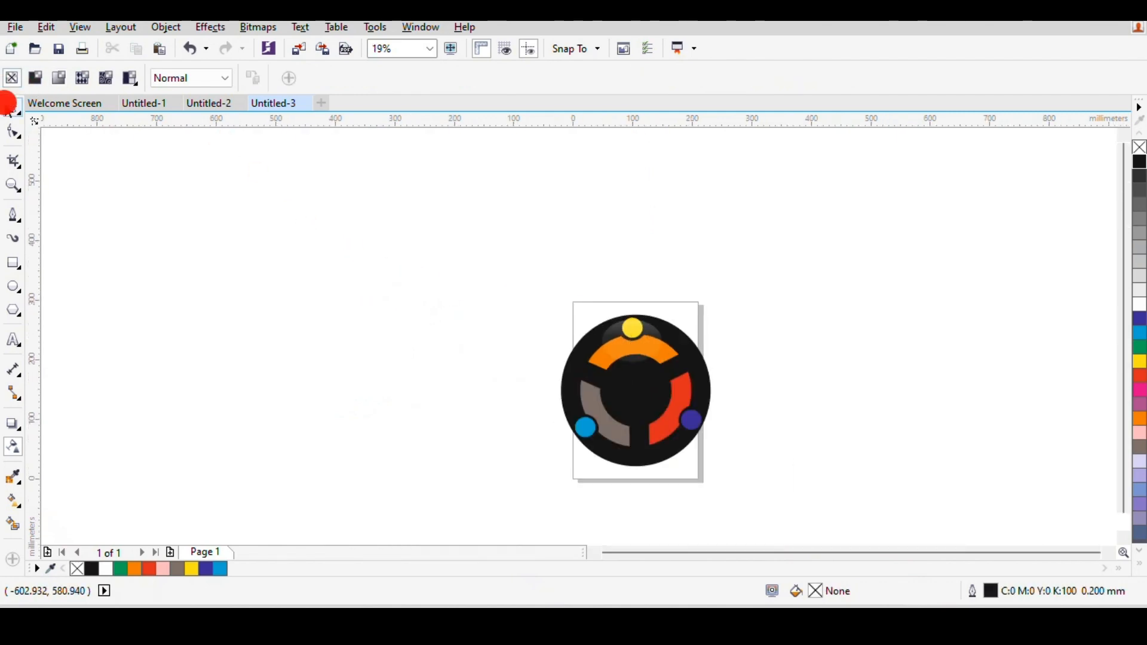
pyautogui.click(10, 105)
pyautogui.scroll(2, 674, 341)
pyautogui.click(655, 402)
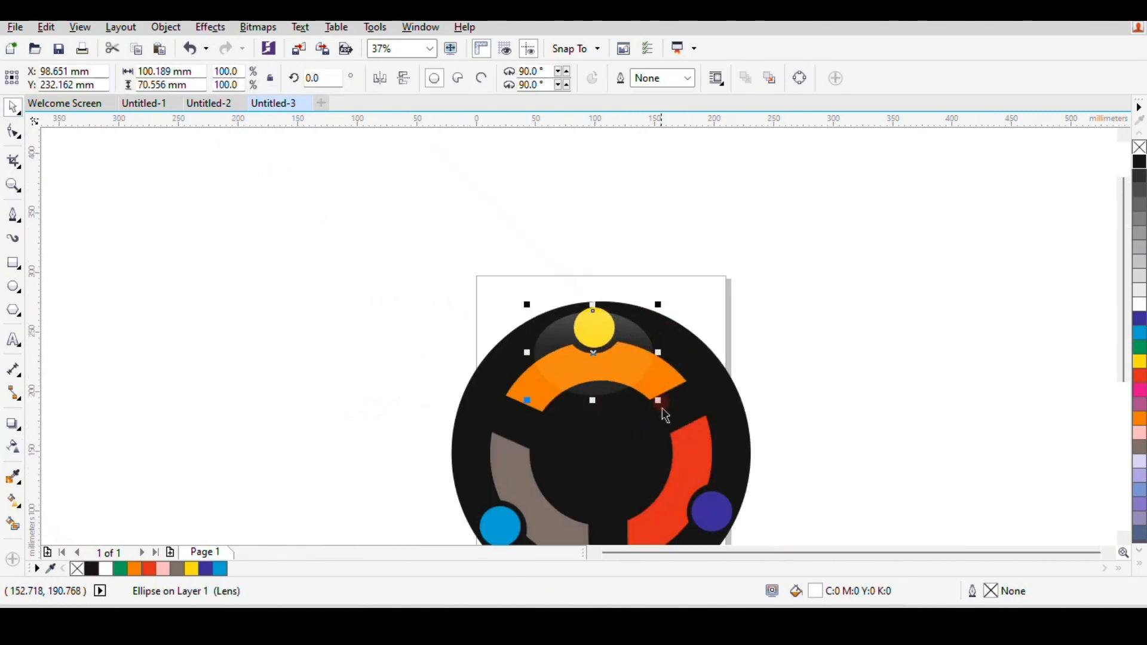
pyautogui.moveTo(659, 402); pyautogui.dragTo(668, 408)
pyautogui.click(905, 294)
pyautogui.scroll(-2, 722, 382)
pyautogui.scroll(2, 724, 388)
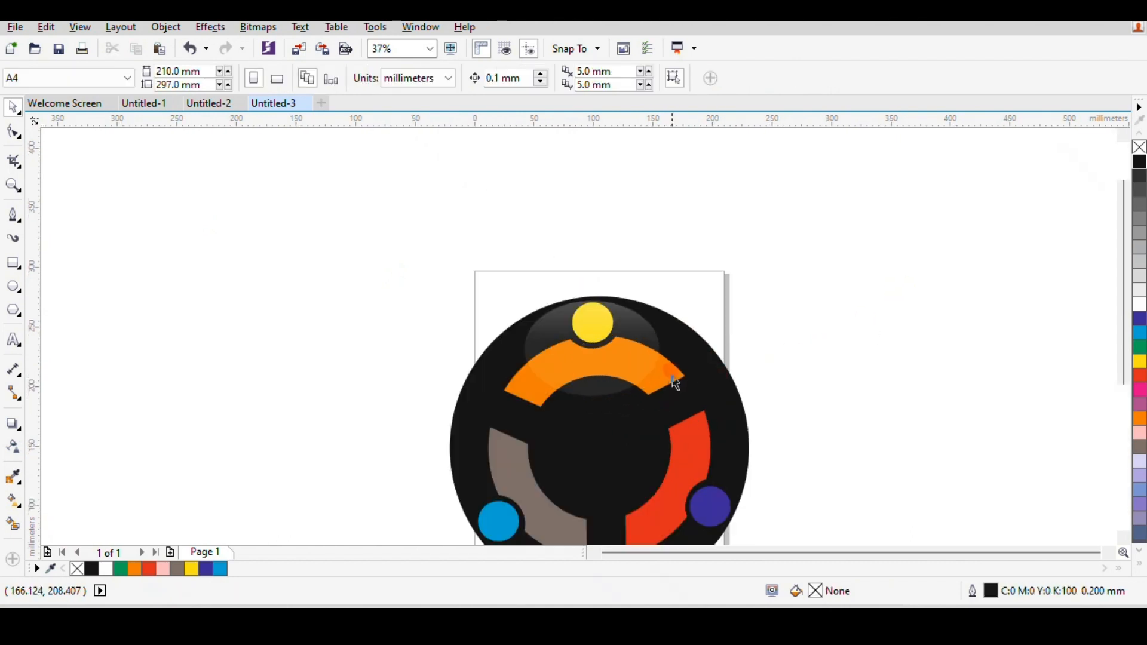
# Group all the emblem's objects and enlarge the group about its centre until it extends well beyond the page.
pyautogui.scroll(-3, 657, 383)
pyautogui.moveTo(553, 321)
pyautogui.mouseDown()
pyautogui.moveTo(764, 485)
pyautogui.moveTo(792, 460)
pyautogui.mouseUp()
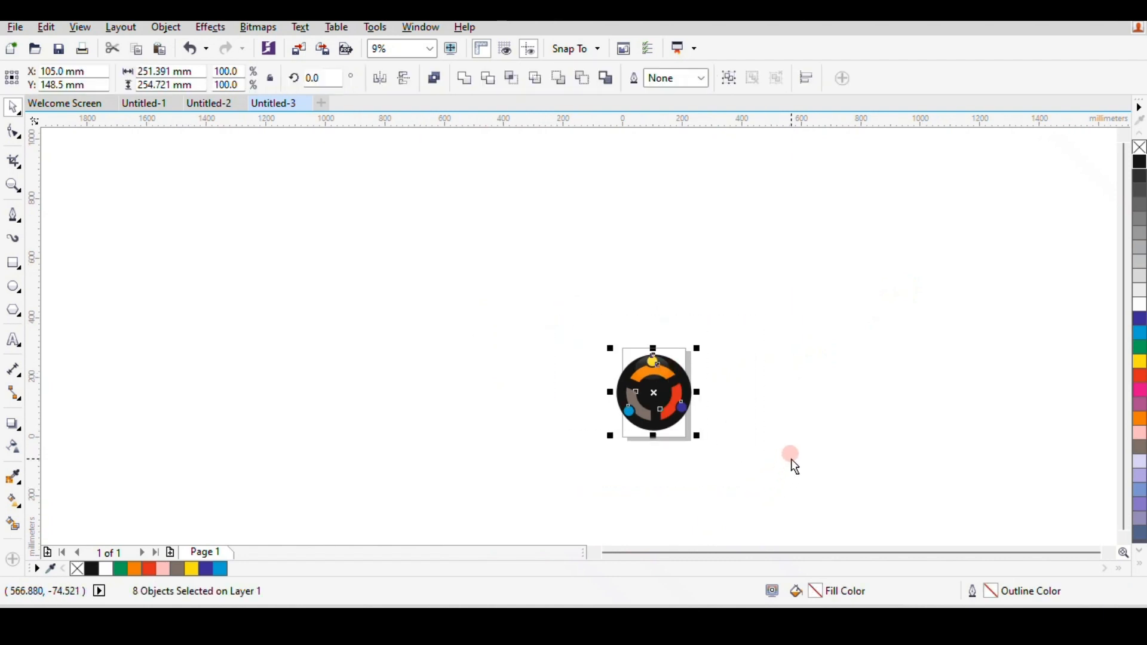
pyautogui.hotkey('ctrl', 'g')
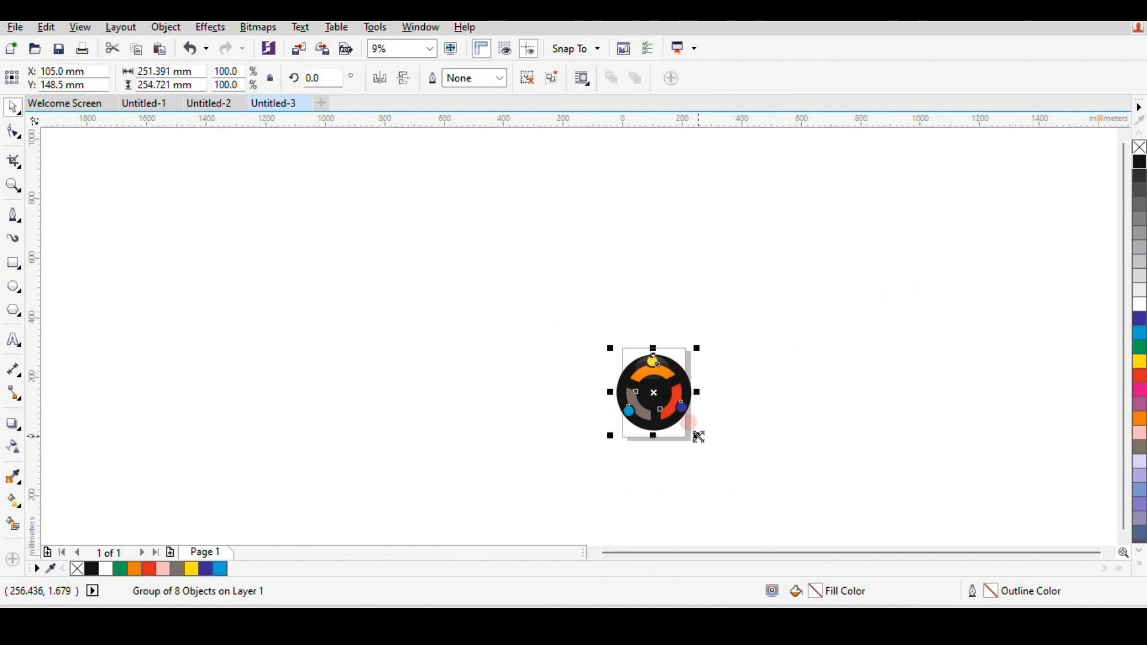
pyautogui.moveTo(699, 437); pyautogui.dragTo(886, 453)
pyautogui.click(890, 448)
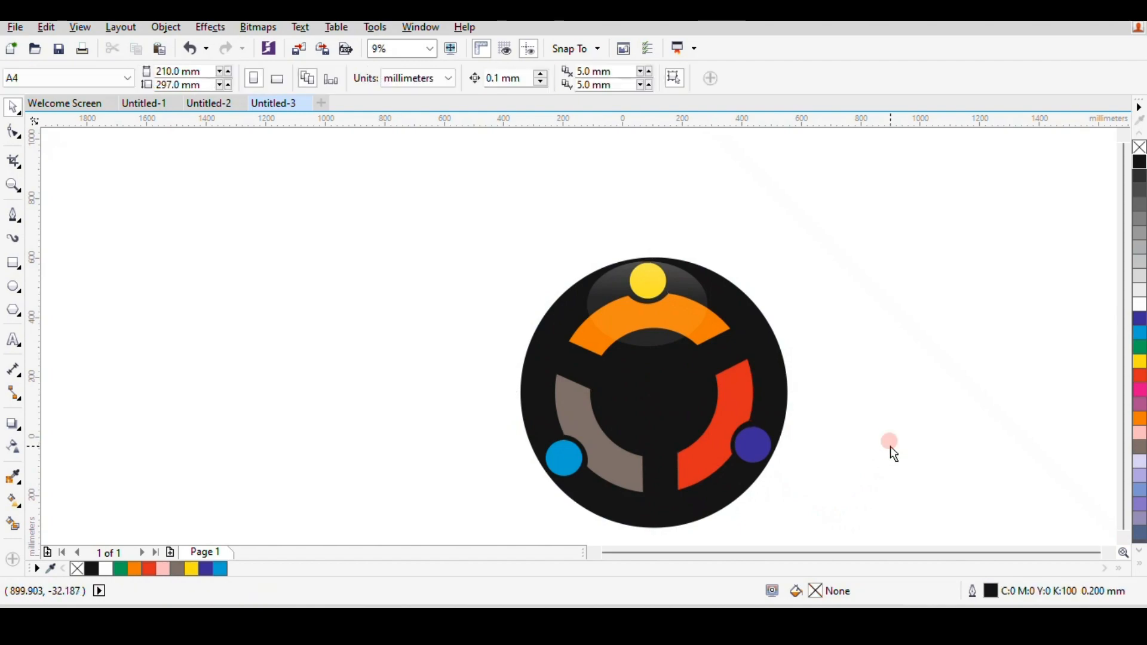
pyautogui.click(627, 402)
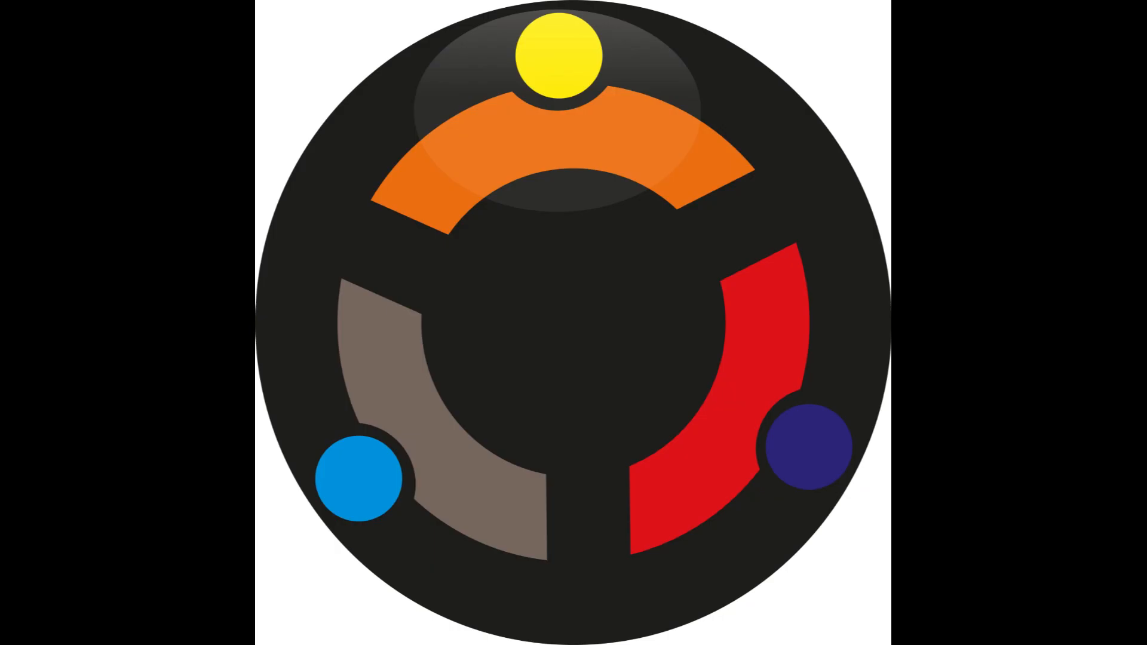